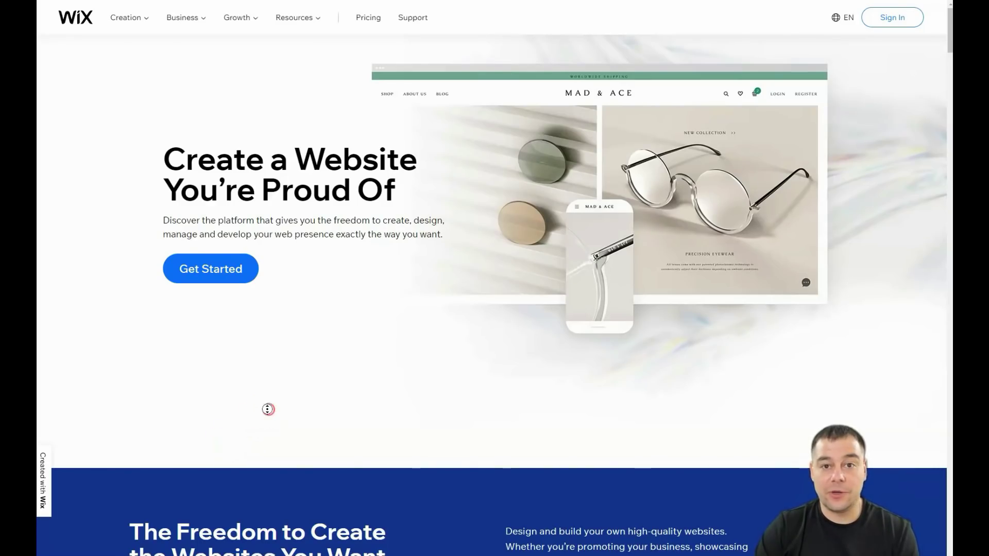
Step: Look through the website-type list and select Other as the kind of website
scroll(266, 415, "down", 2)
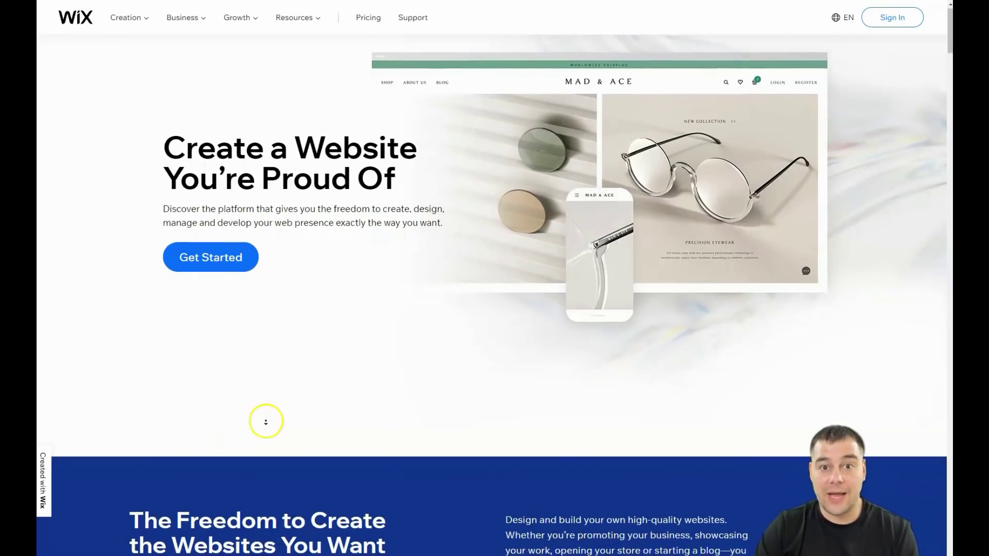
scroll(265, 434, "down", 4)
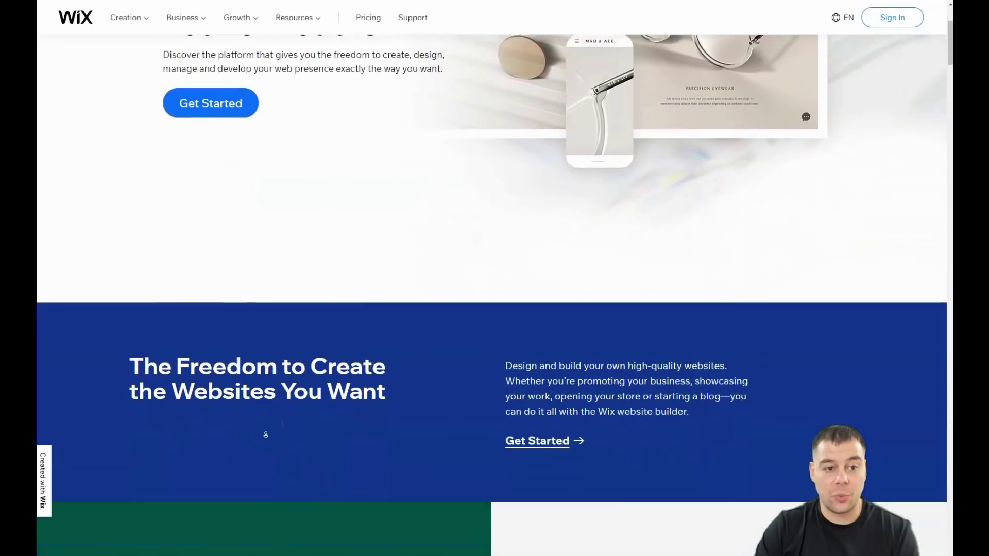
scroll(266, 434, "down", 4)
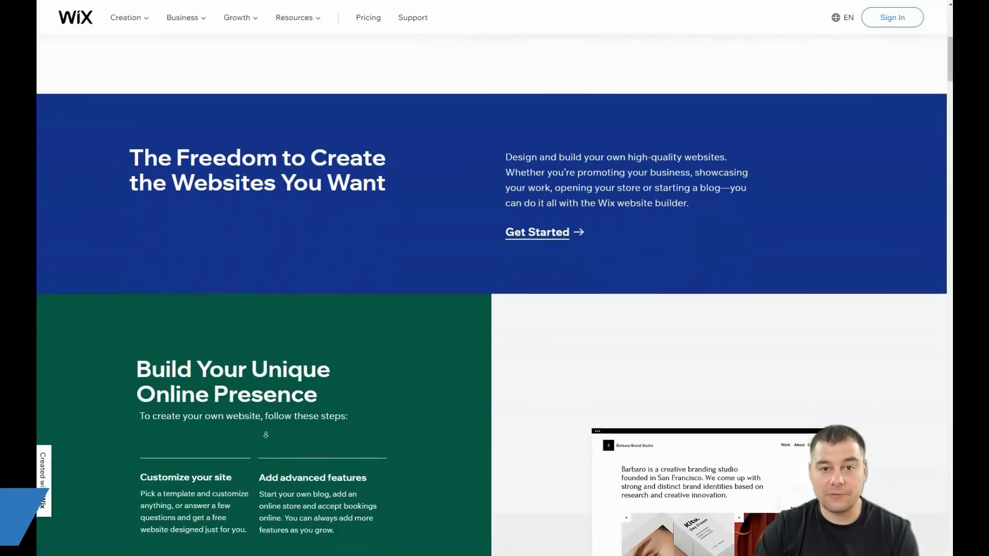
scroll(266, 434, "down", 4)
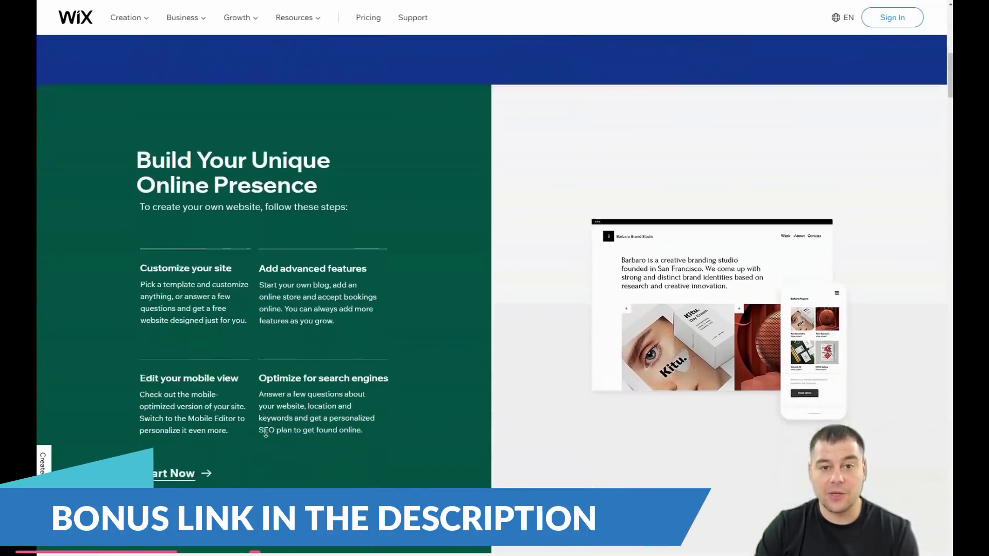
scroll(265, 434, "down", 4)
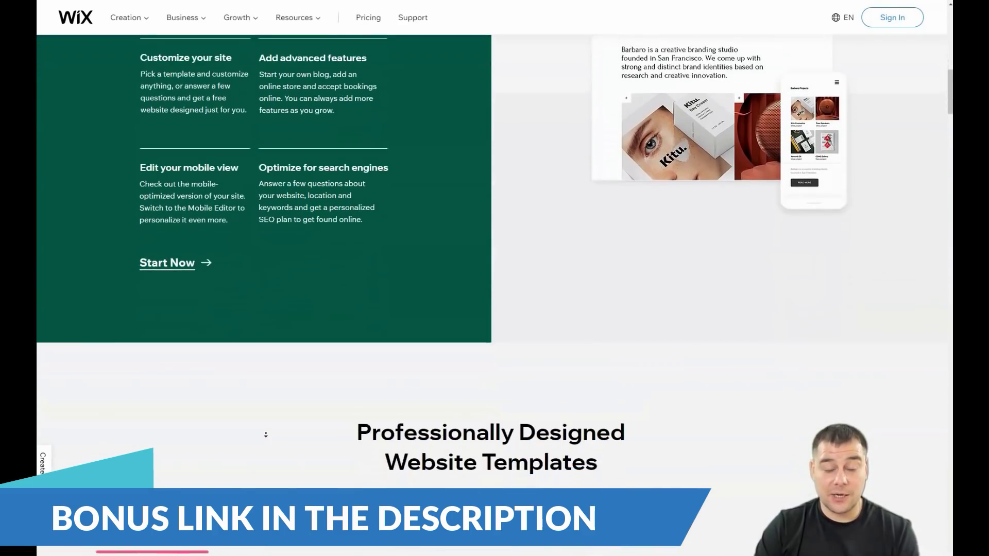
scroll(266, 435, "down", 4)
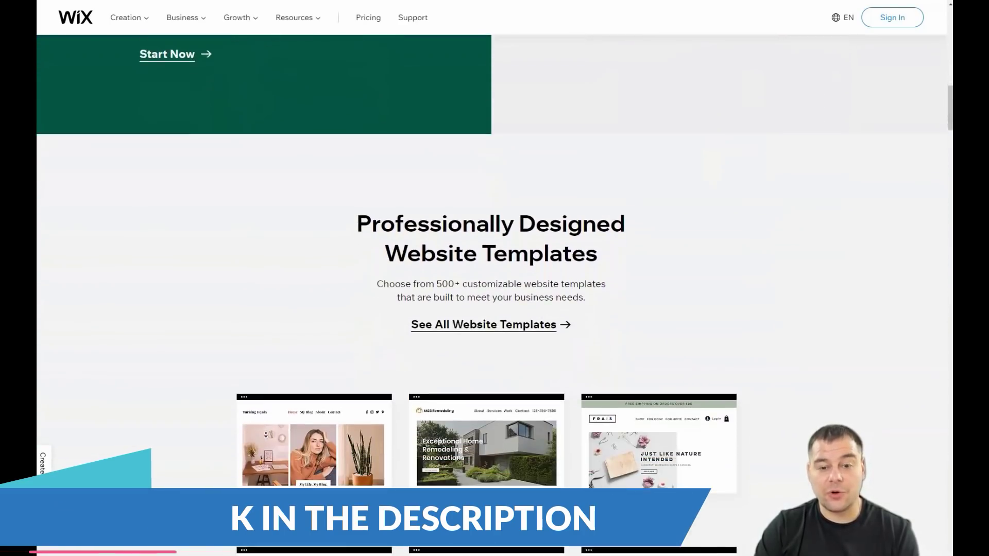
scroll(266, 434, "down", 4)
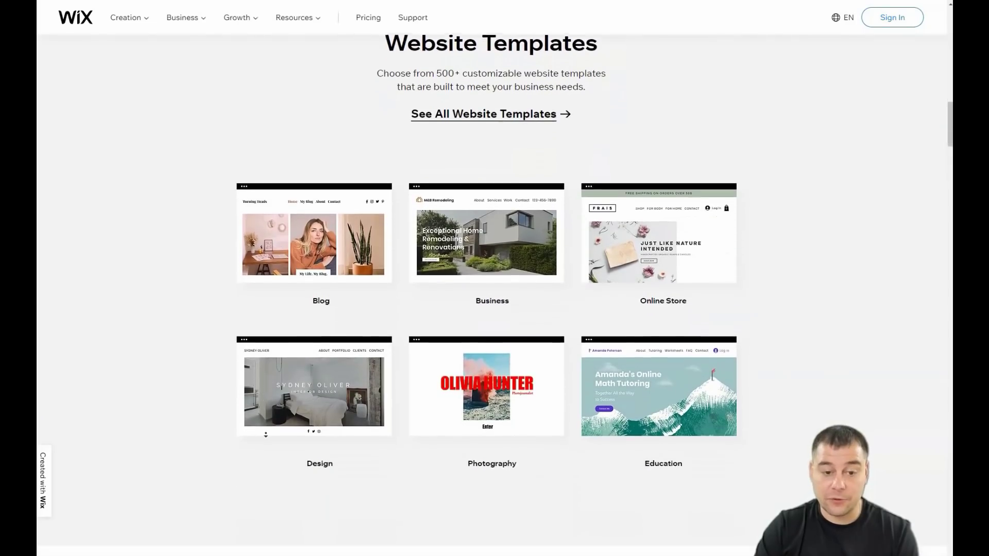
scroll(266, 435, "down", 4)
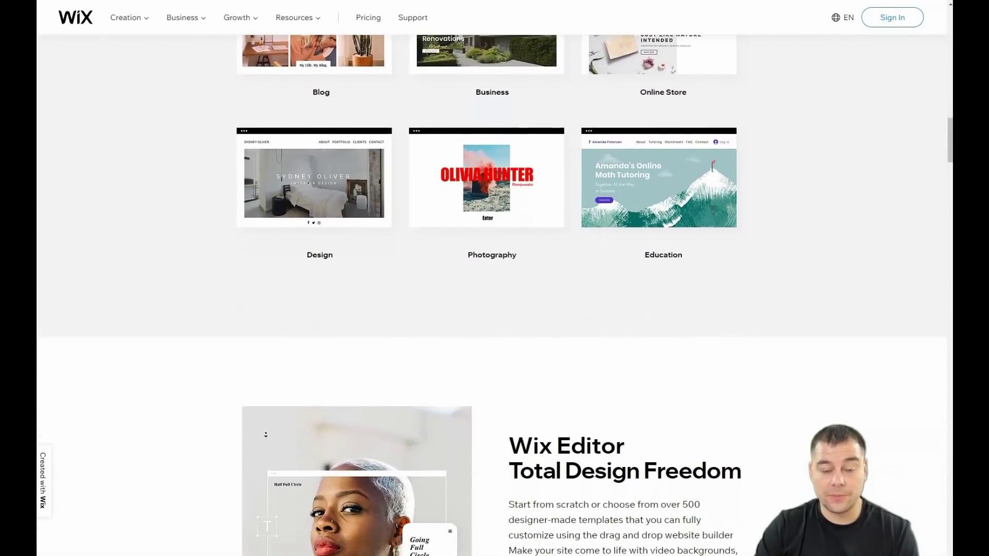
scroll(266, 434, "down", 4)
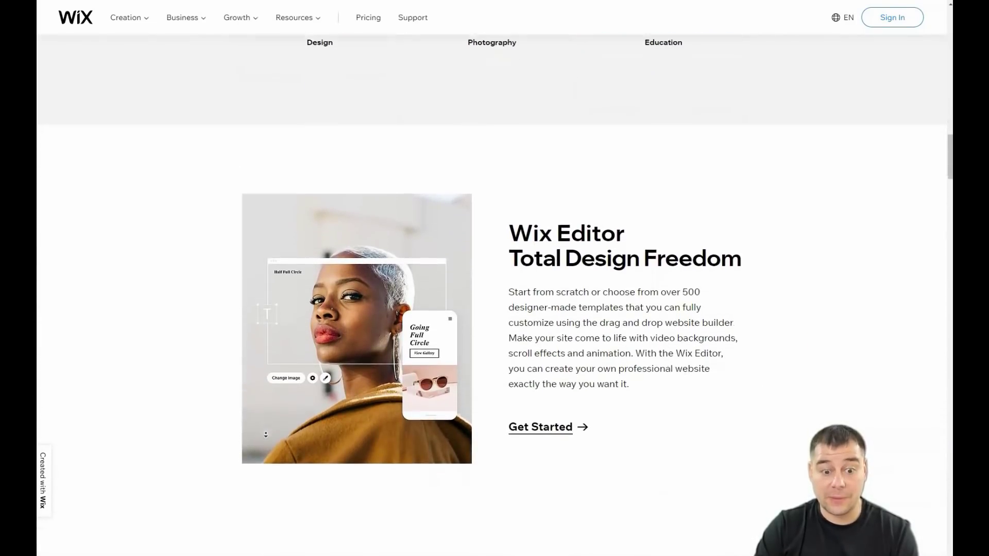
scroll(266, 434, "down", 1)
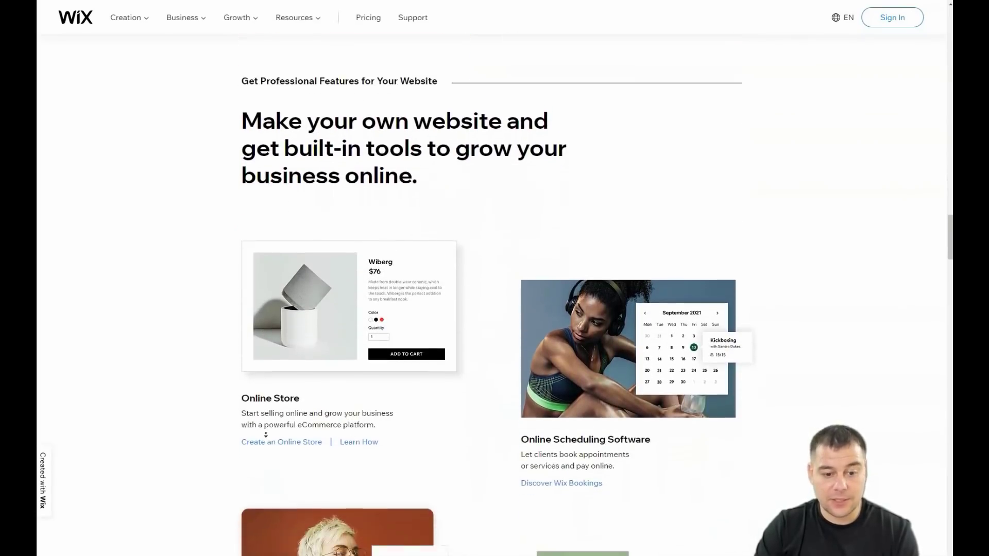
scroll(266, 435, "down", 1)
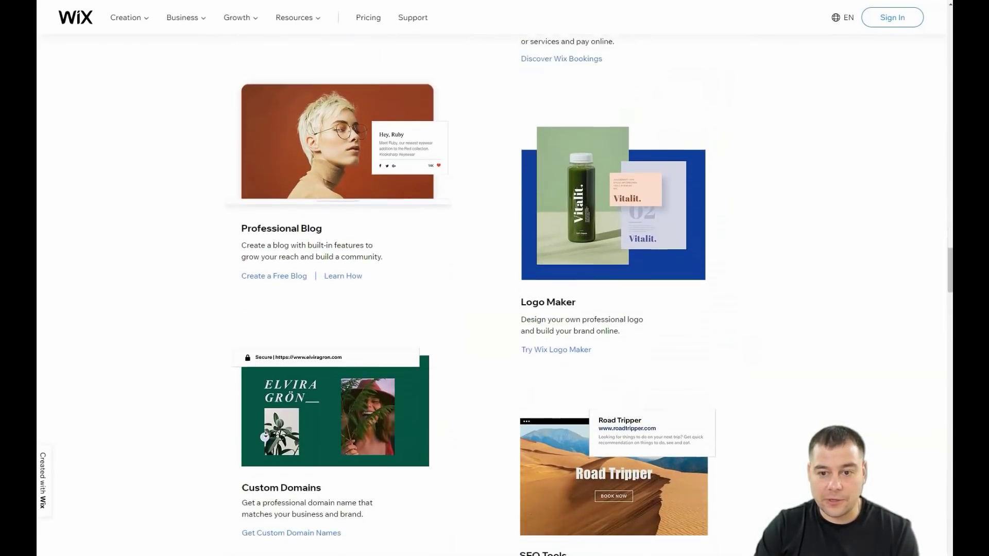
scroll(266, 435, "down", 4)
scroll(491, 309, "down", 4)
scroll(266, 435, "down", 4)
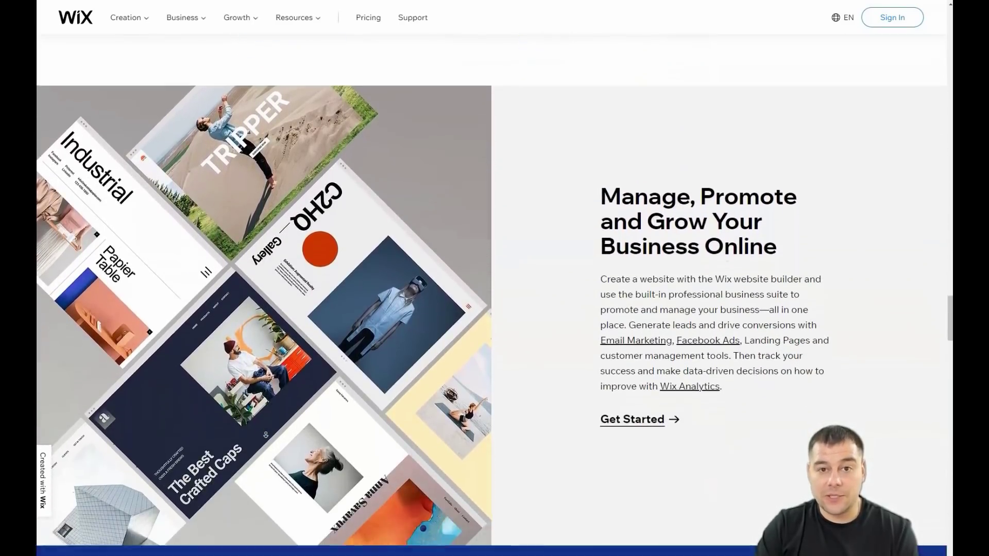
scroll(265, 435, "down", 4)
scroll(266, 435, "down", 4)
scroll(266, 435, "down", 4)
scroll(266, 435, "down", 4)
scroll(266, 435, "down", 4)
scroll(266, 435, "down", 4)
scroll(266, 435, "down", 4)
scroll(266, 435, "down", 4)
scroll(266, 434, "down", 4)
scroll(265, 435, "down", 4)
scroll(266, 435, "down", 4)
scroll(266, 435, "down", 1)
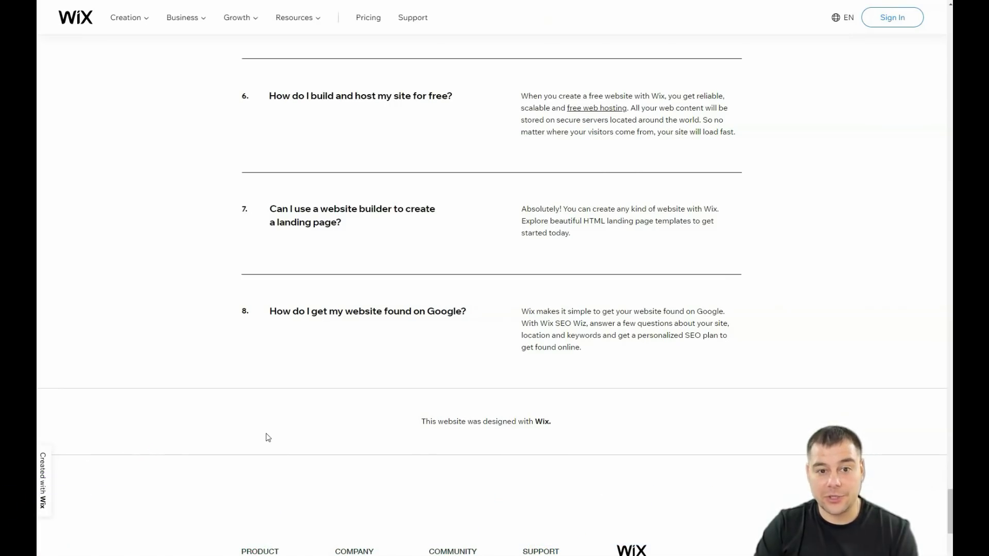
scroll(268, 437, "up", 1)
scroll(268, 435, "up", 5)
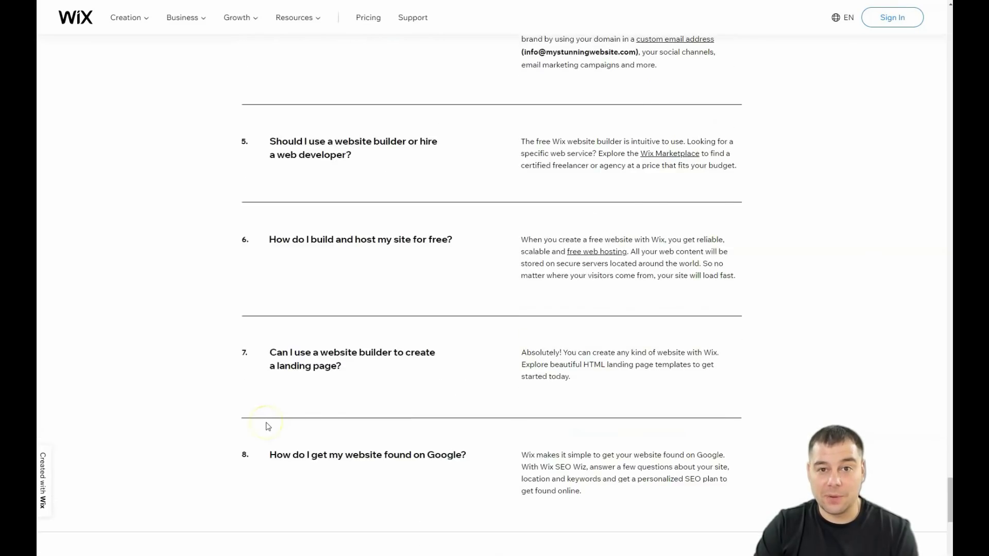
scroll(268, 427, "up", 6)
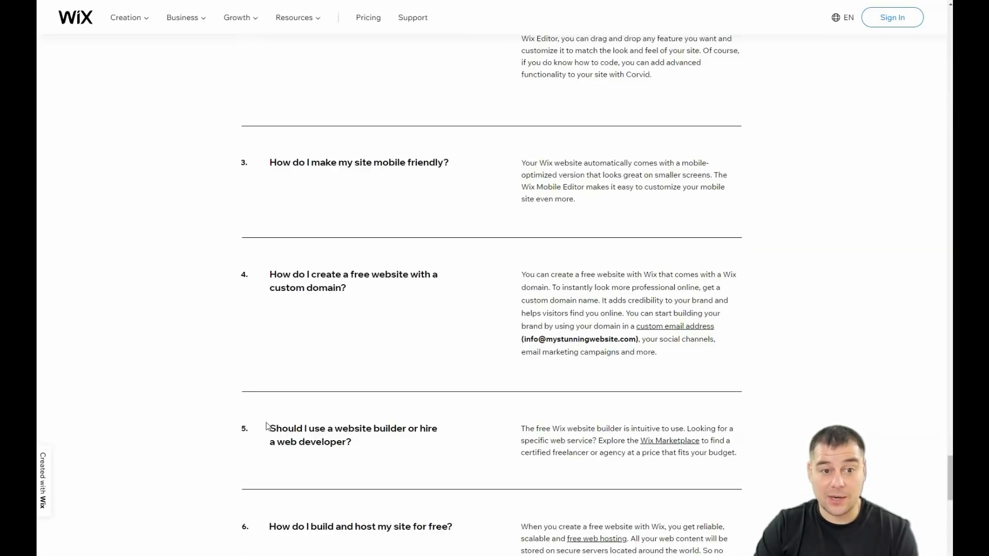
scroll(268, 427, "up", 6)
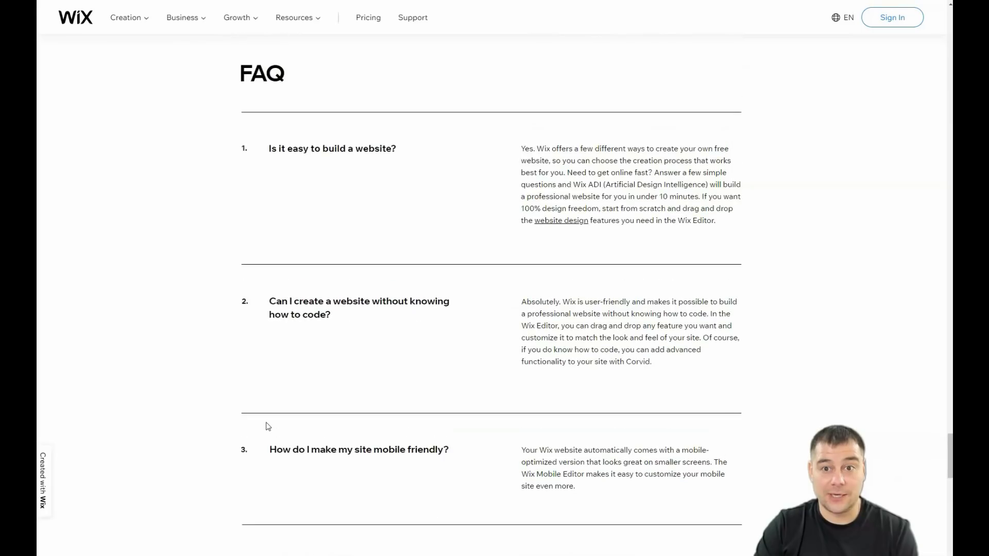
scroll(267, 427, "up", 5)
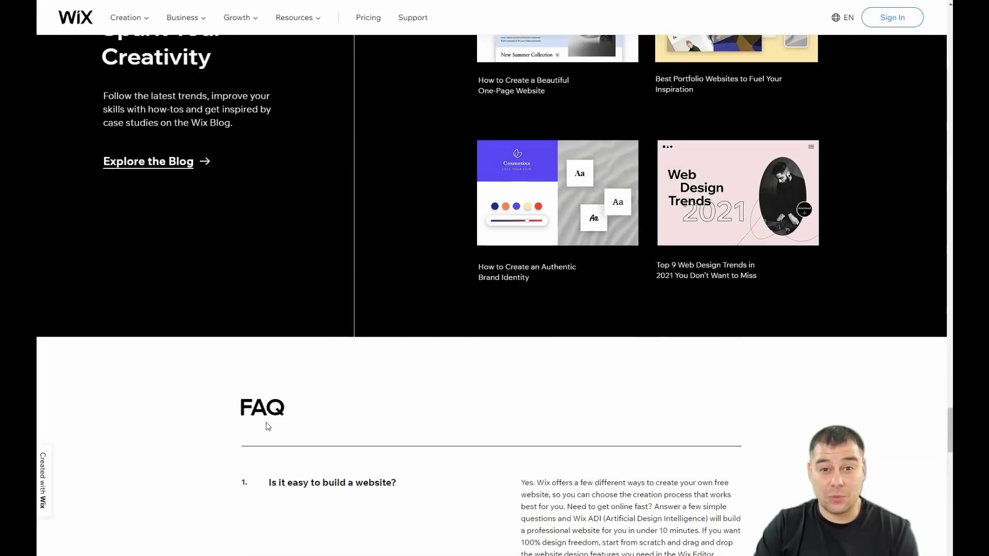
scroll(268, 426, "up", 3)
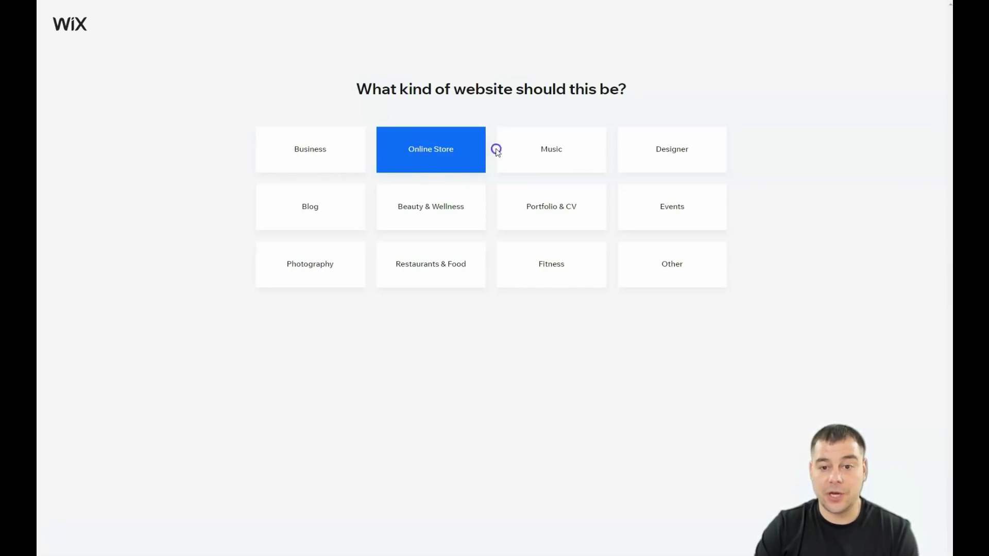
left_click(442, 212)
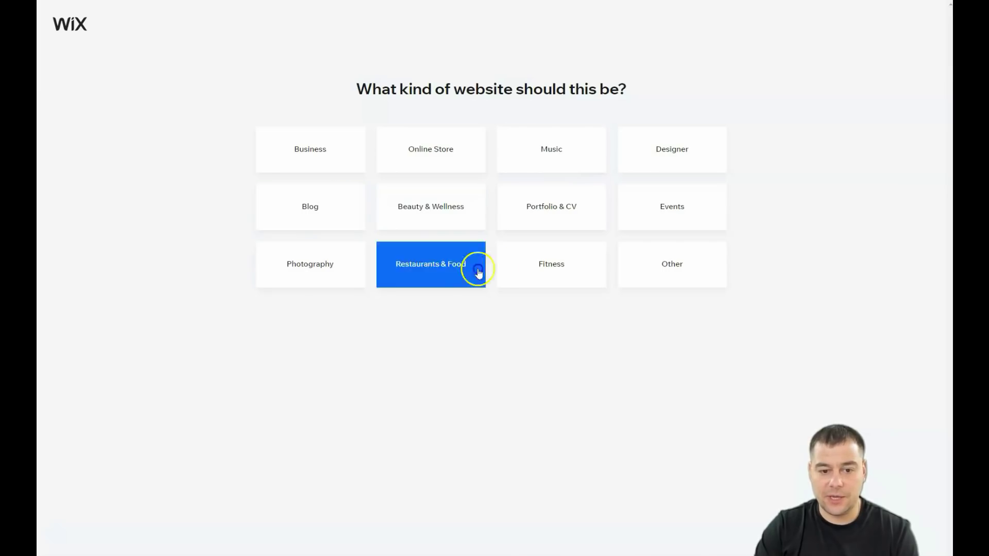
left_click(674, 268)
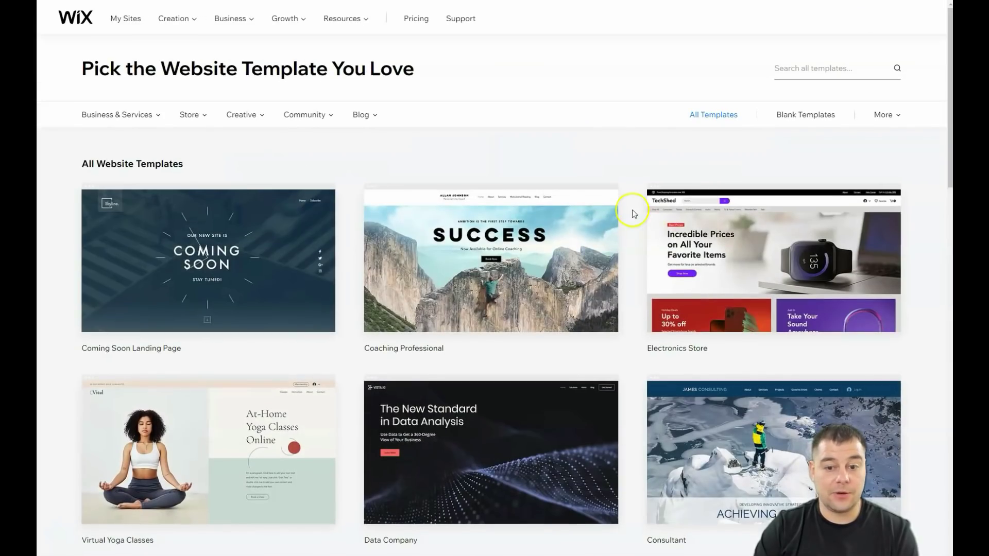
Step: Open the editable template gallery and browse to its second page
left_click(592, 228)
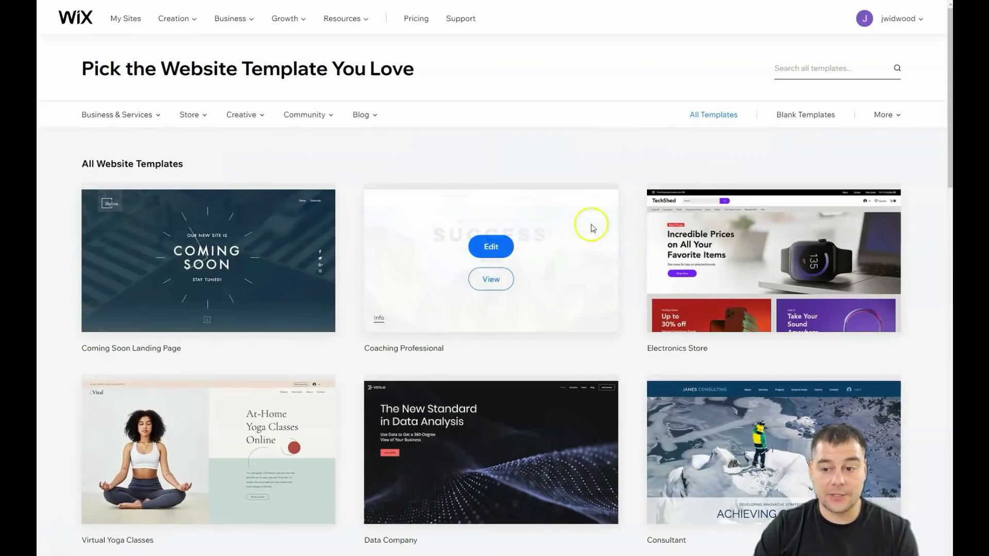
scroll(570, 288, "down", 7)
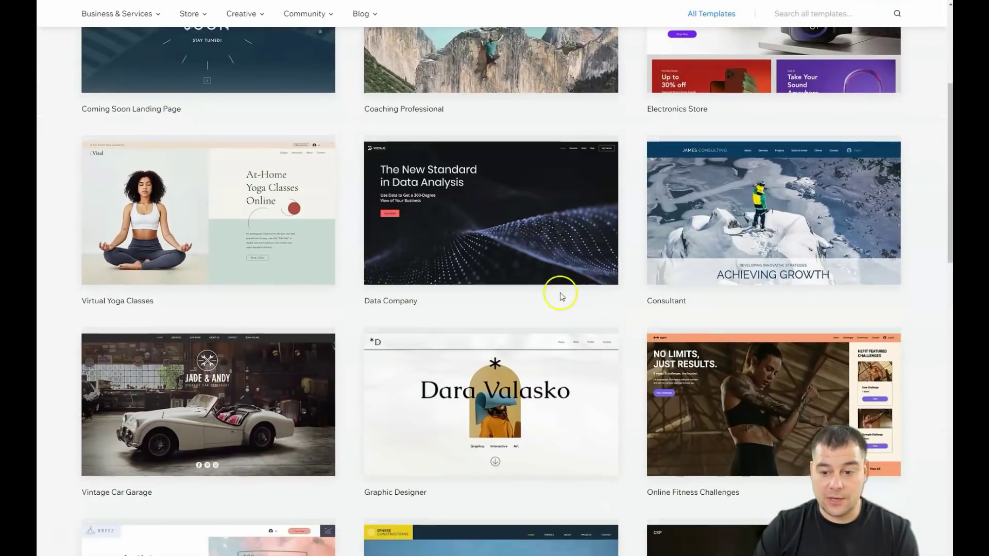
scroll(559, 294, "down", 2)
scroll(557, 295, "down", 2)
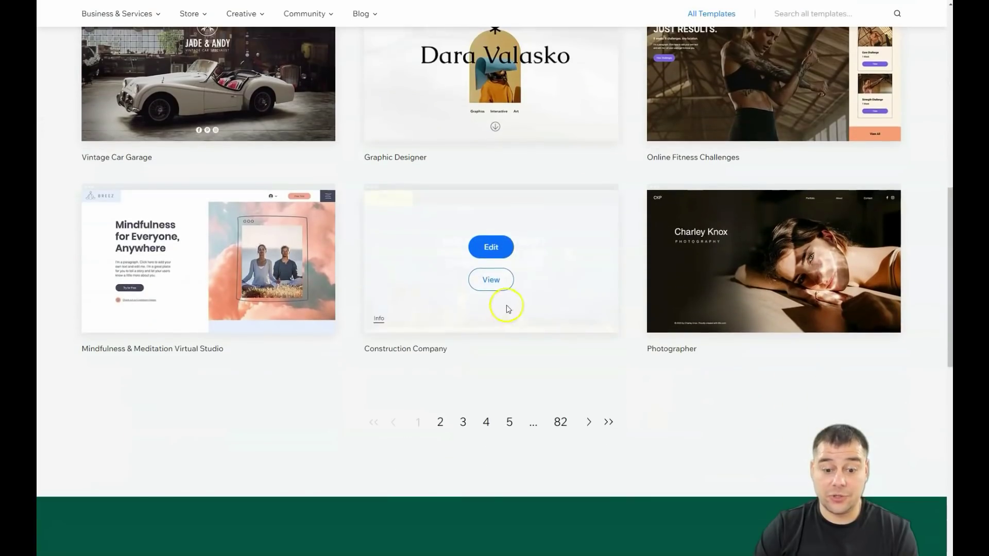
left_click(440, 423)
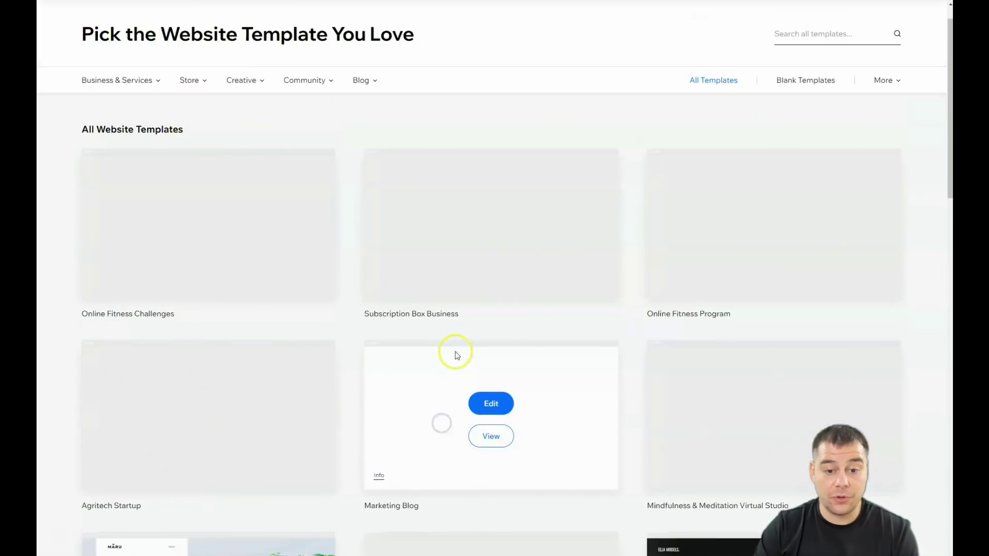
Step: Return to page 1 and start editing the Coming Soon Landing Page template
scroll(471, 323, "down", 4)
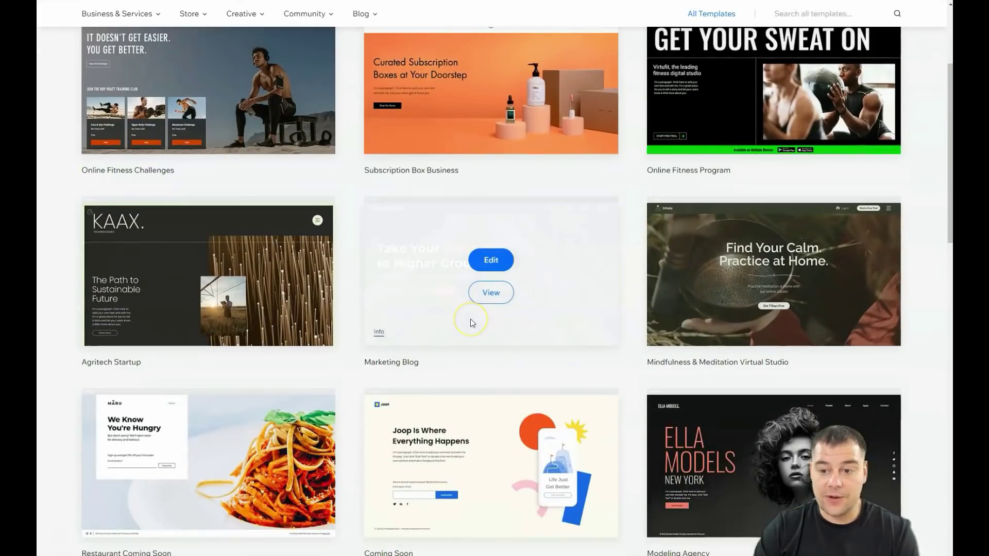
scroll(471, 323, "down", 2)
scroll(470, 324, "down", 2)
scroll(470, 323, "down", 3)
scroll(471, 319, "up", 9)
scroll(471, 323, "up", 3)
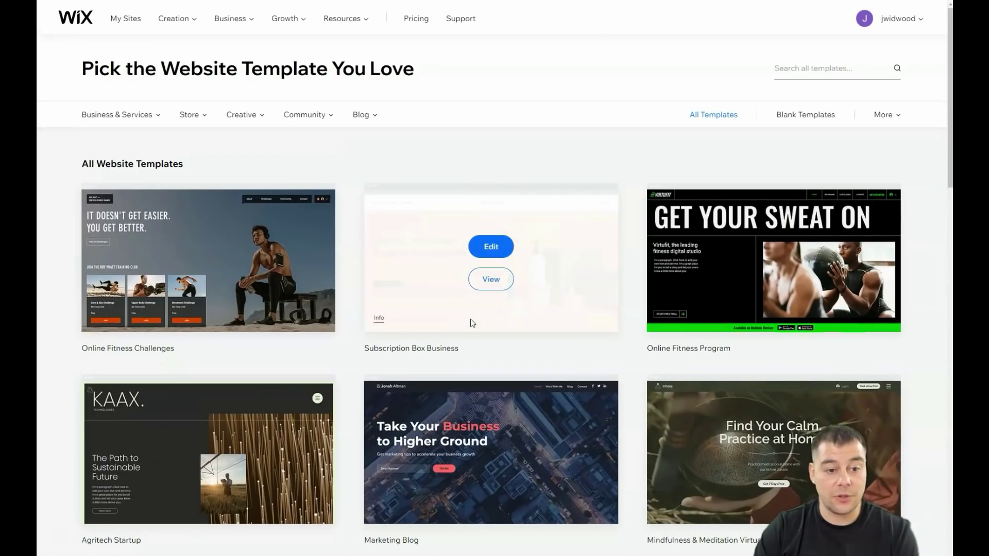
scroll(447, 364, "down", 5)
scroll(447, 364, "down", 6)
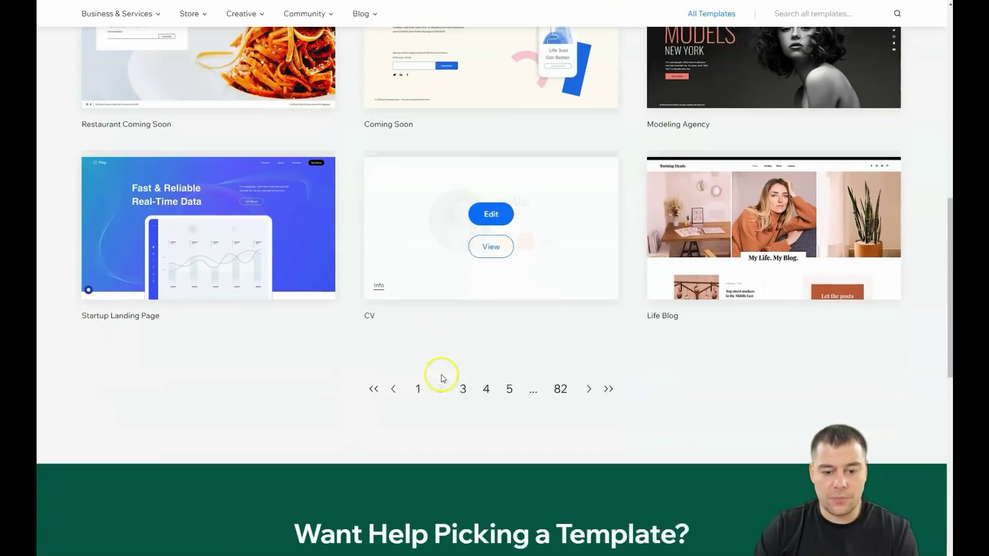
left_click(418, 376)
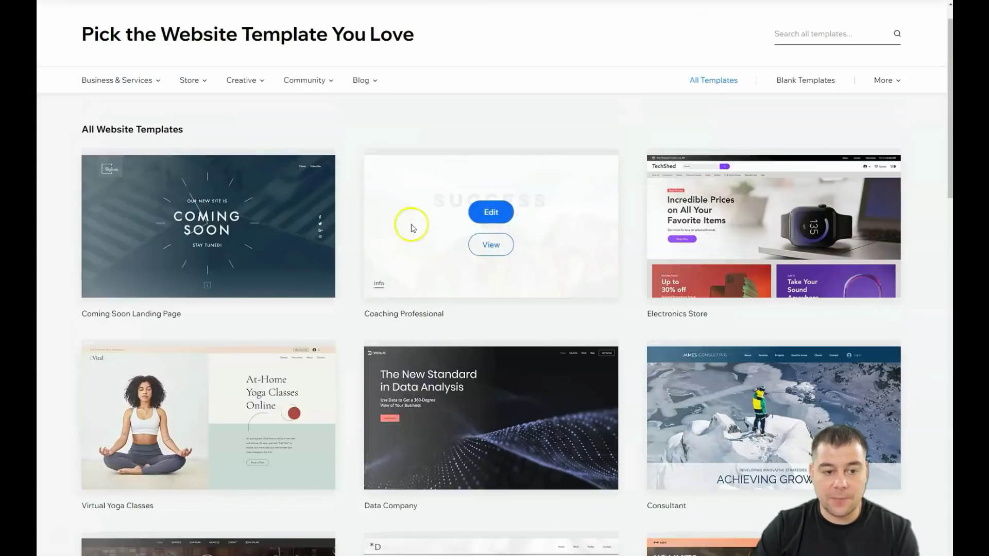
left_click(209, 215)
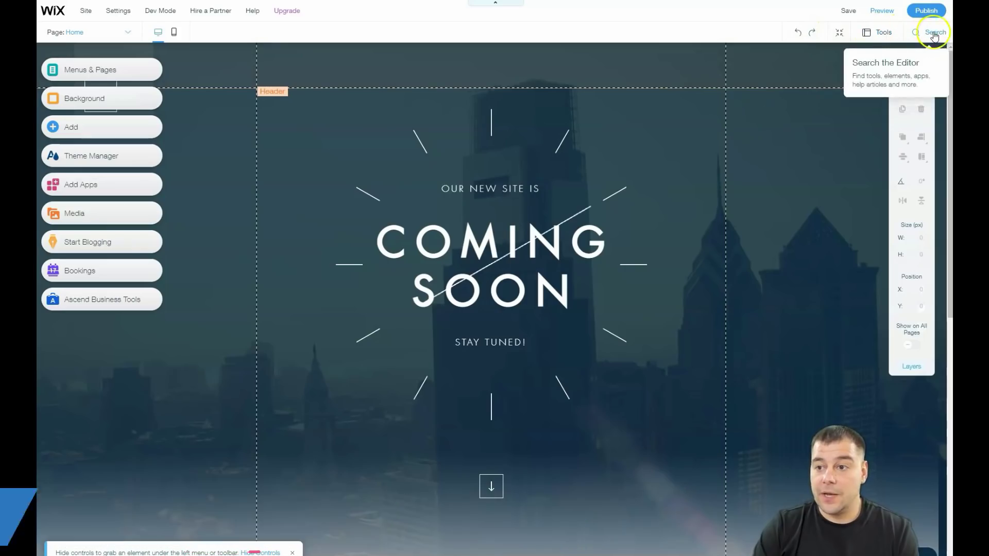
Step: Hide the floating tools panel so the Home and Subscribe menu and social icons show
left_click(928, 74)
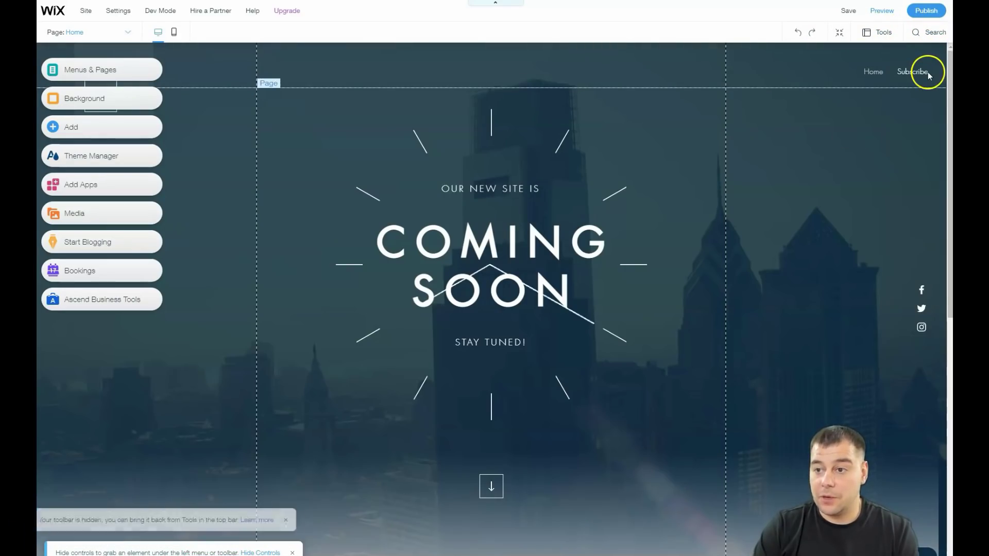
left_click(173, 35)
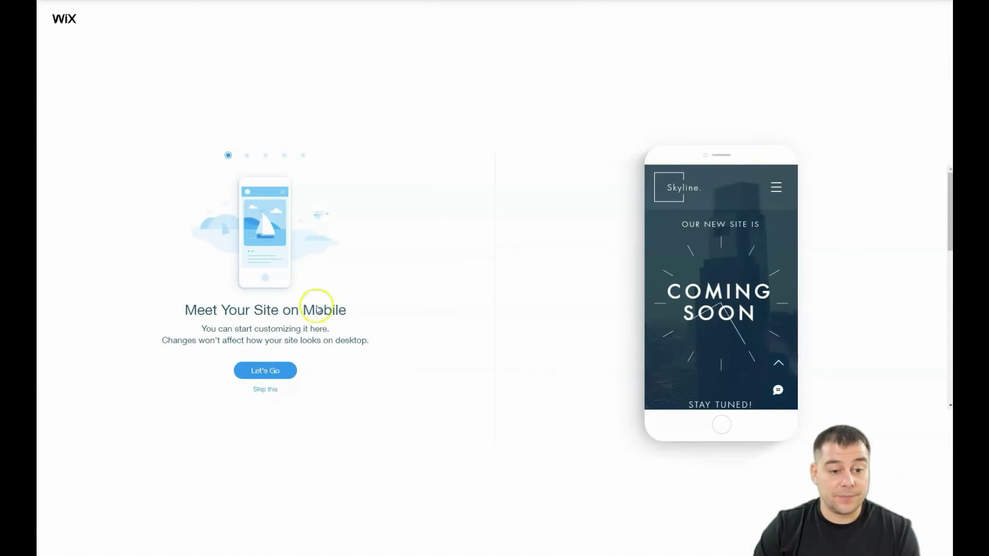
left_click(266, 391)
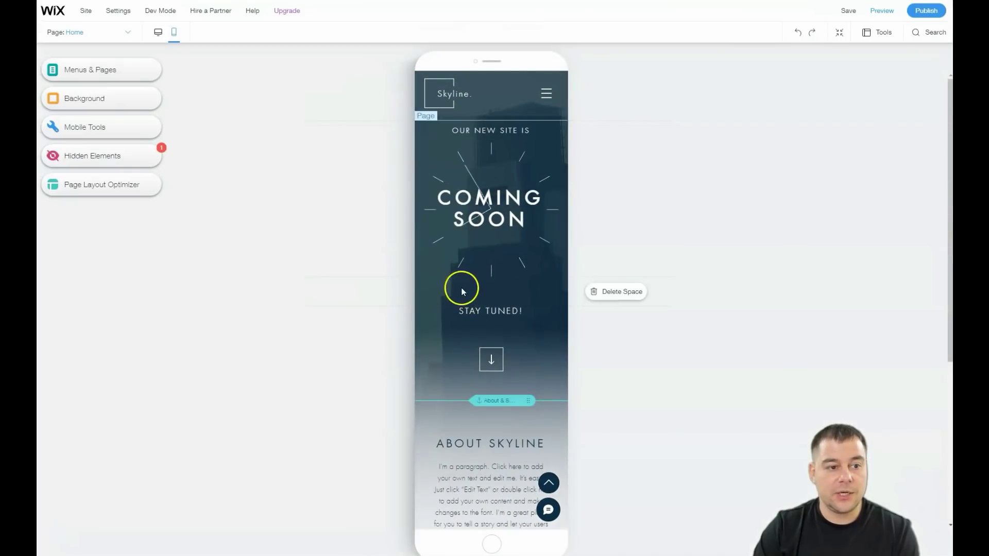
left_click(158, 35)
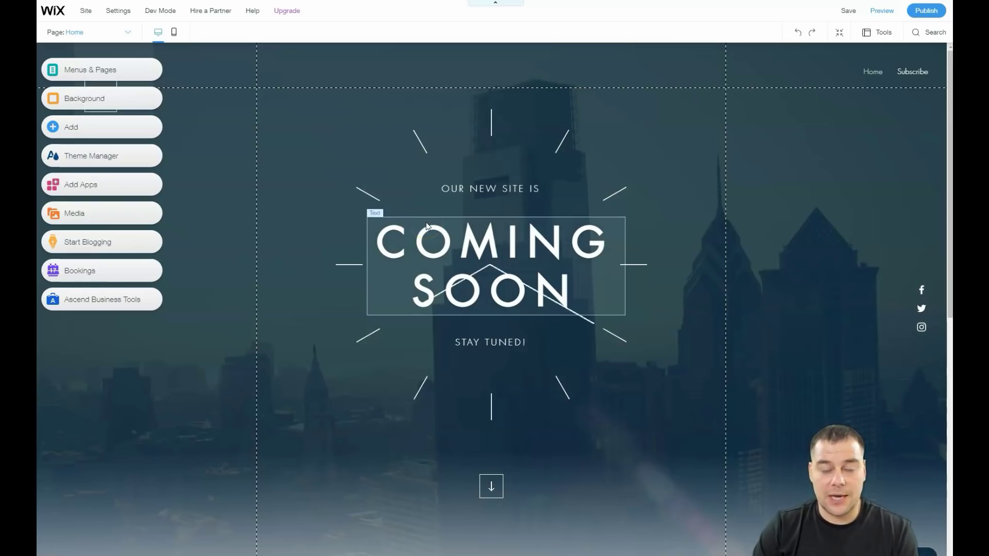
scroll(426, 225, "down", 5)
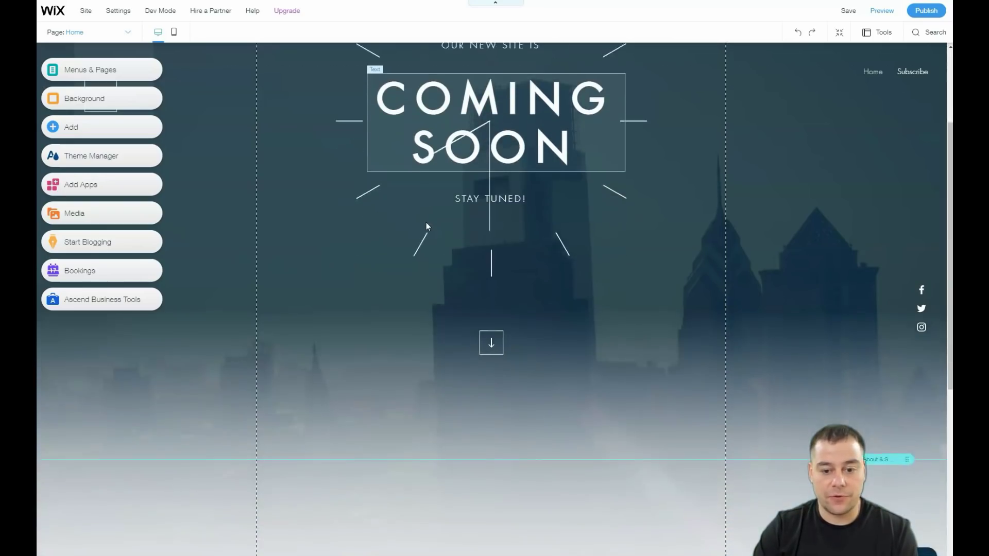
scroll(427, 226, "down", 5)
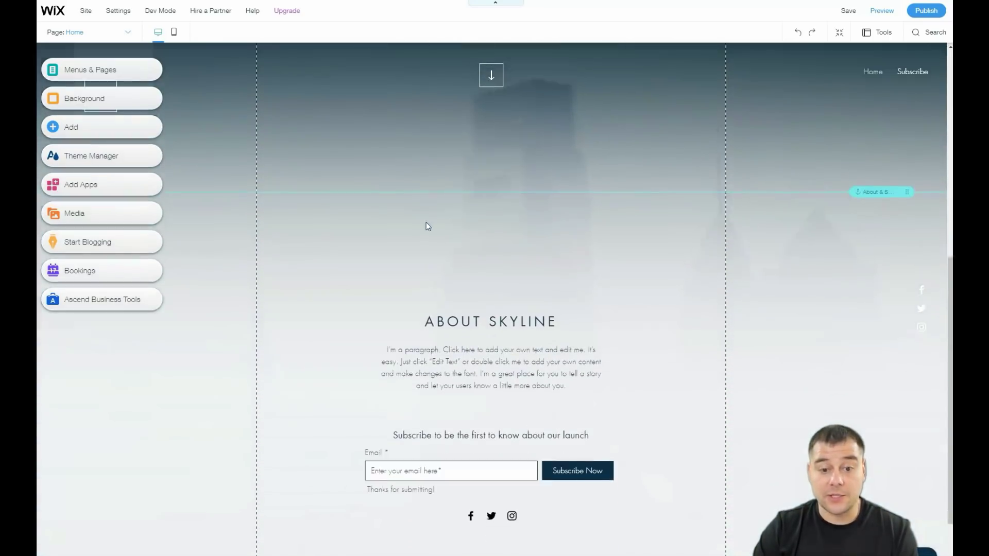
scroll(425, 222, "up", 6)
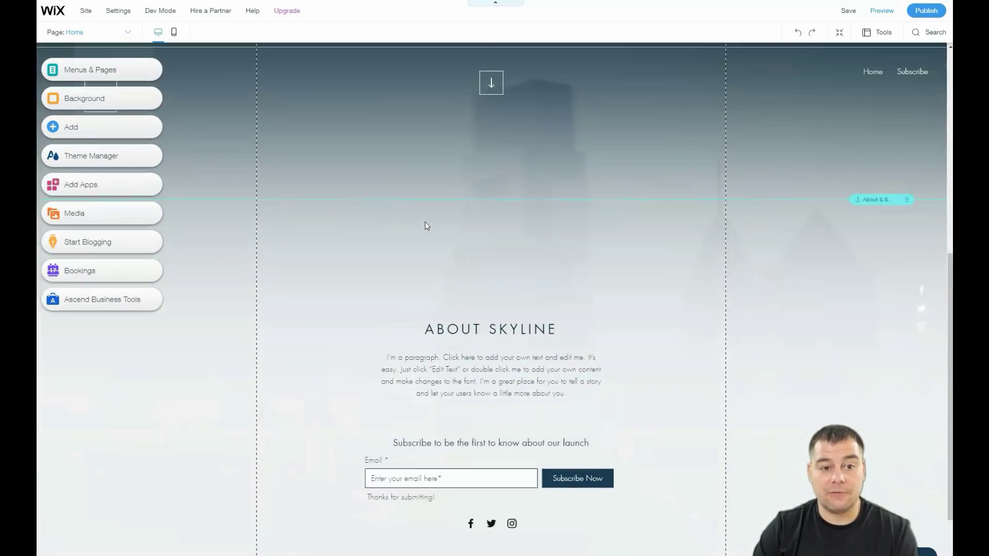
scroll(422, 222, "up", 4)
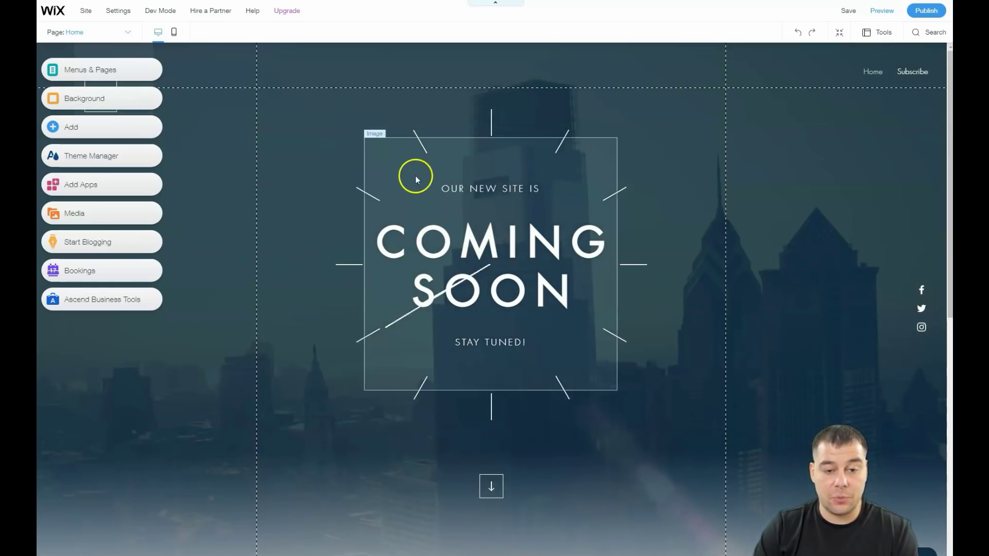
scroll(404, 195, "down", 4)
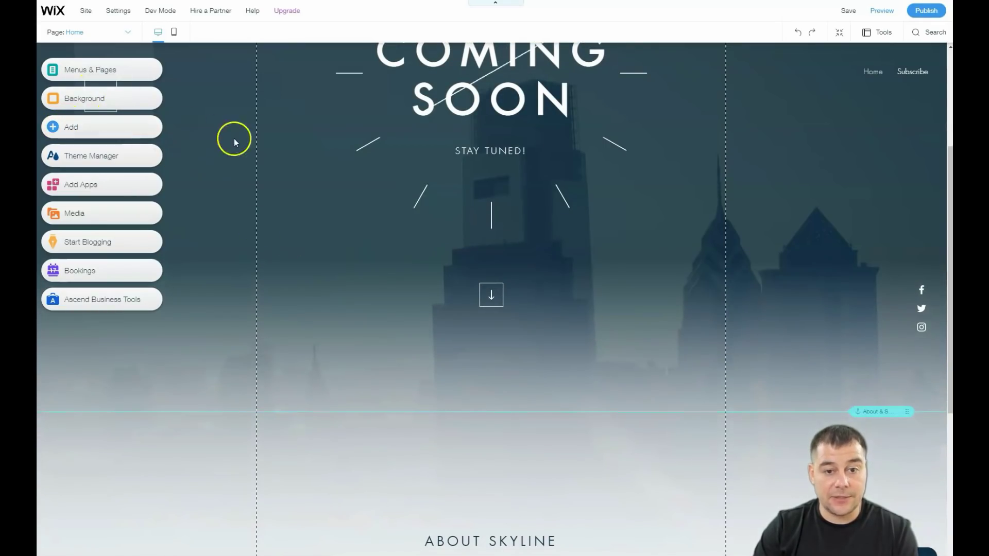
scroll(238, 148, "up", 4)
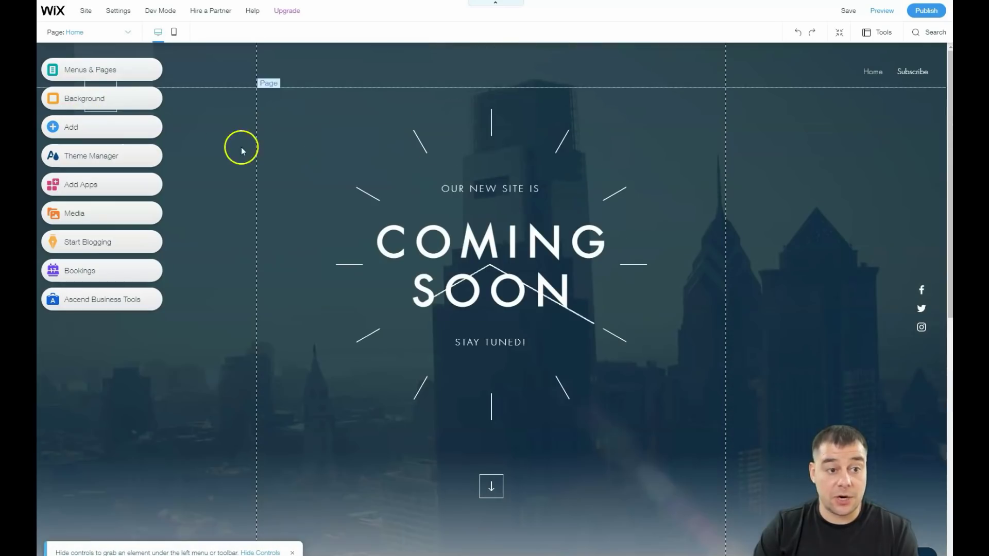
Step: Open the Home page's Settings from the Menus & Pages list
left_click(76, 69)
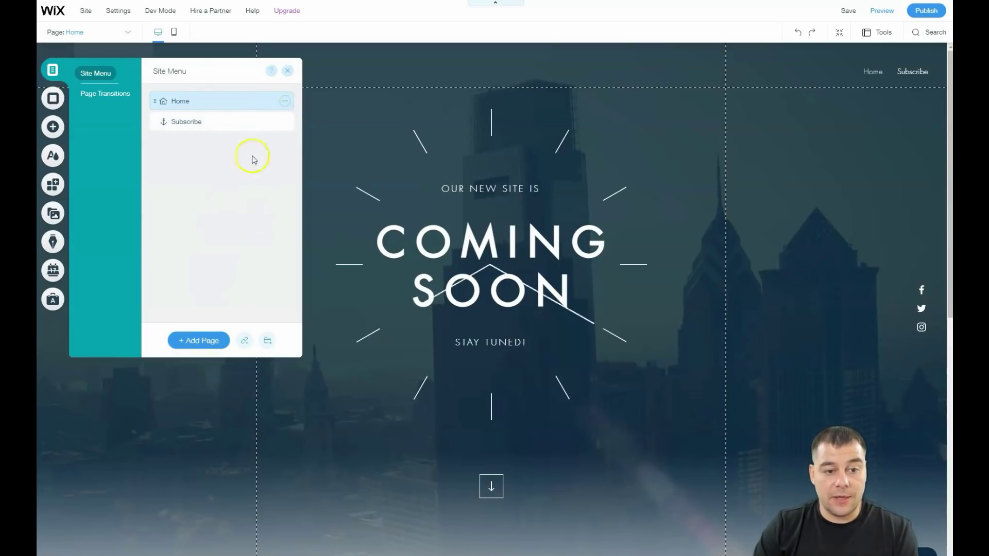
left_click(284, 103)
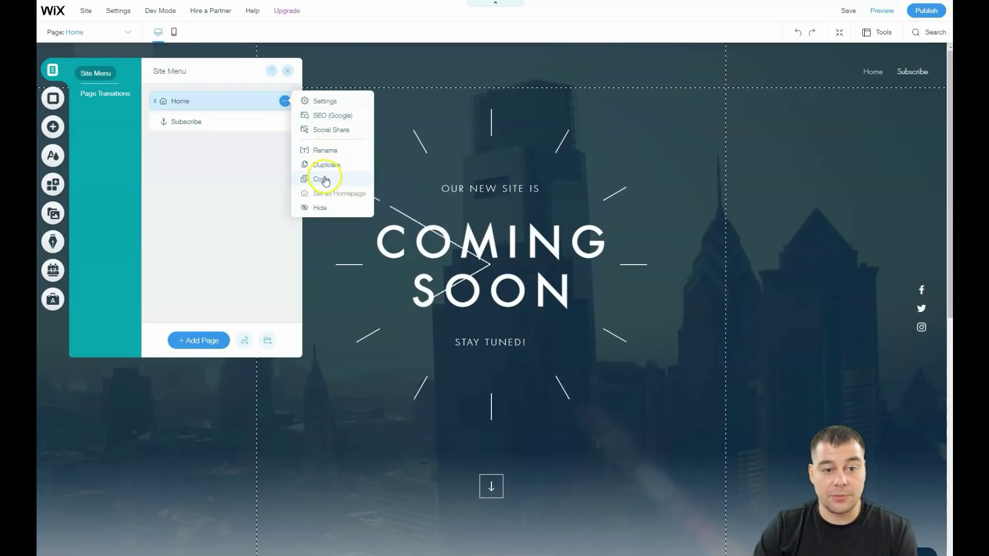
left_click(321, 103)
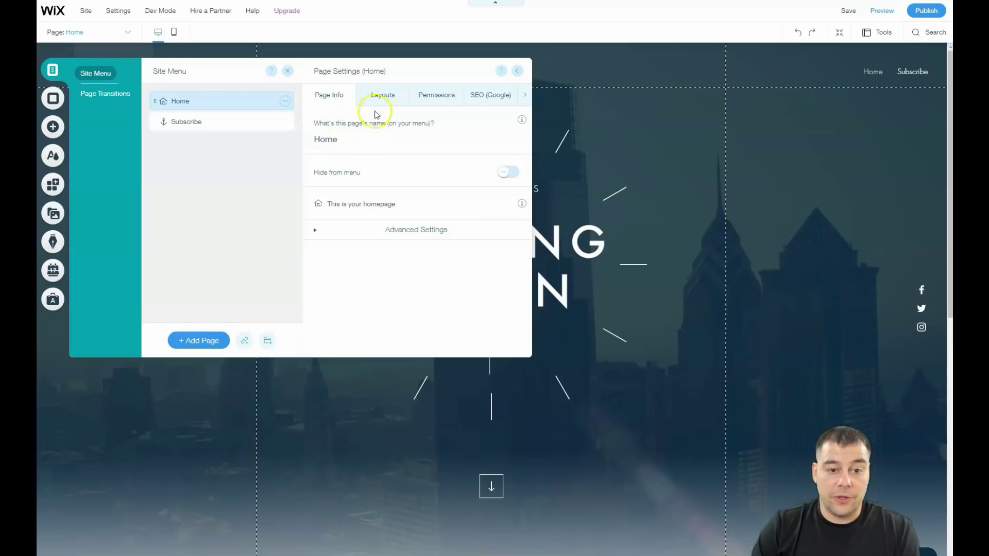
Step: Review the Home page's Layouts tab, then its Permissions, where Everyone can view it
left_click(383, 98)
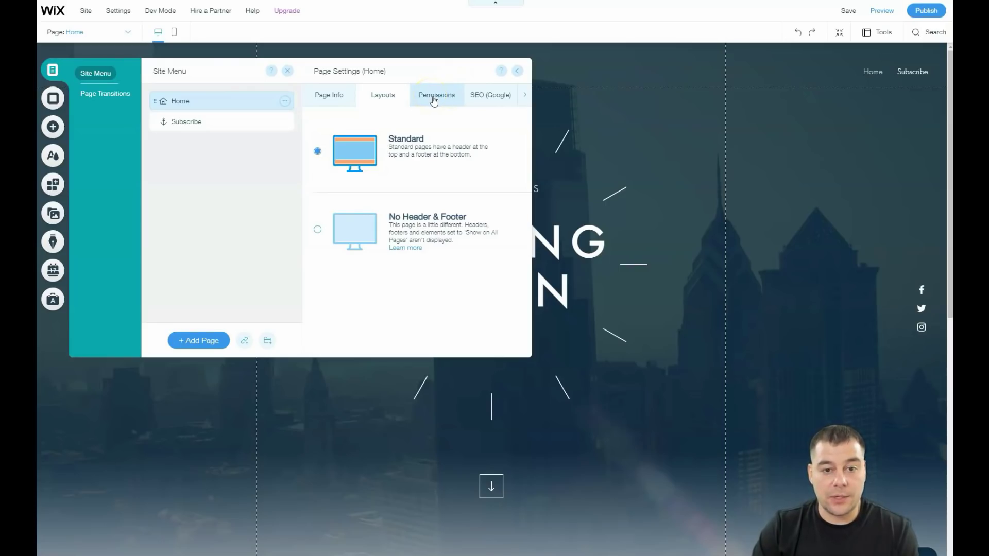
left_click(433, 98)
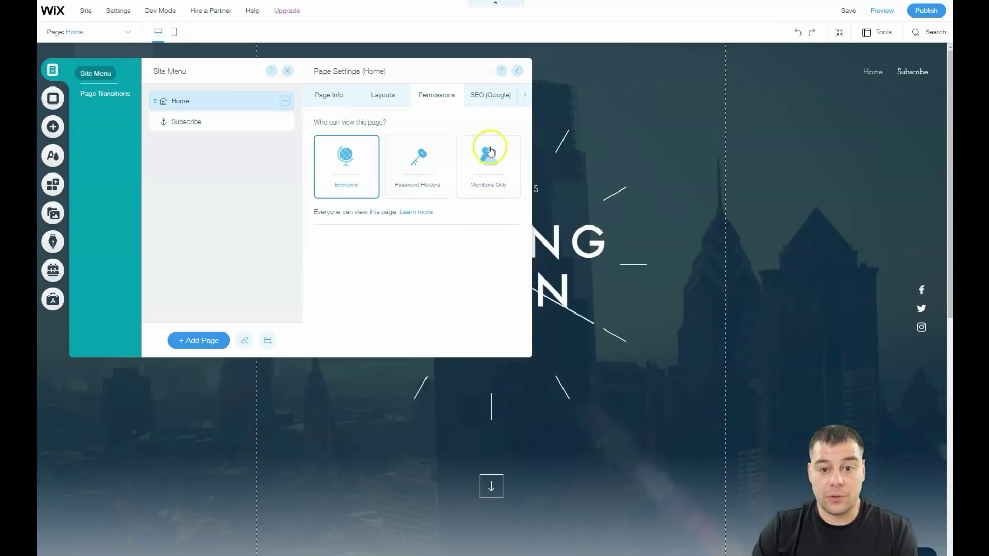
Step: Browse the Home page's SEO (Google) settings
left_click(484, 103)
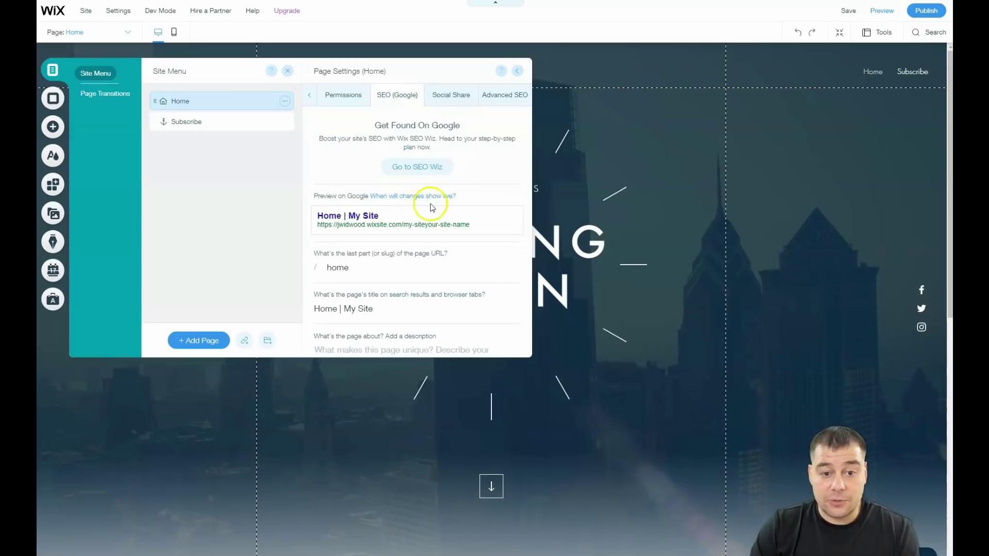
scroll(432, 211, "down", 3)
scroll(426, 218, "up", 3)
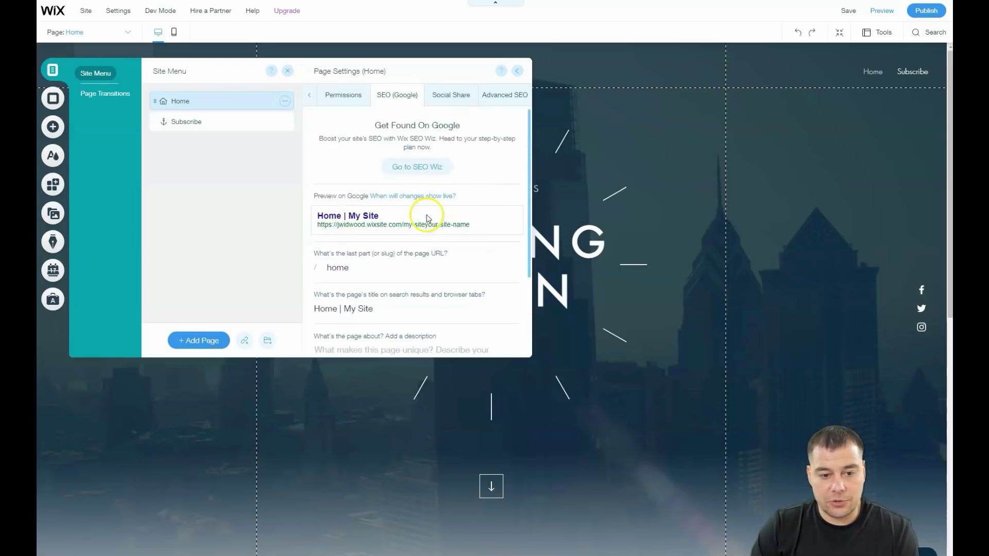
scroll(427, 218, "down", 3)
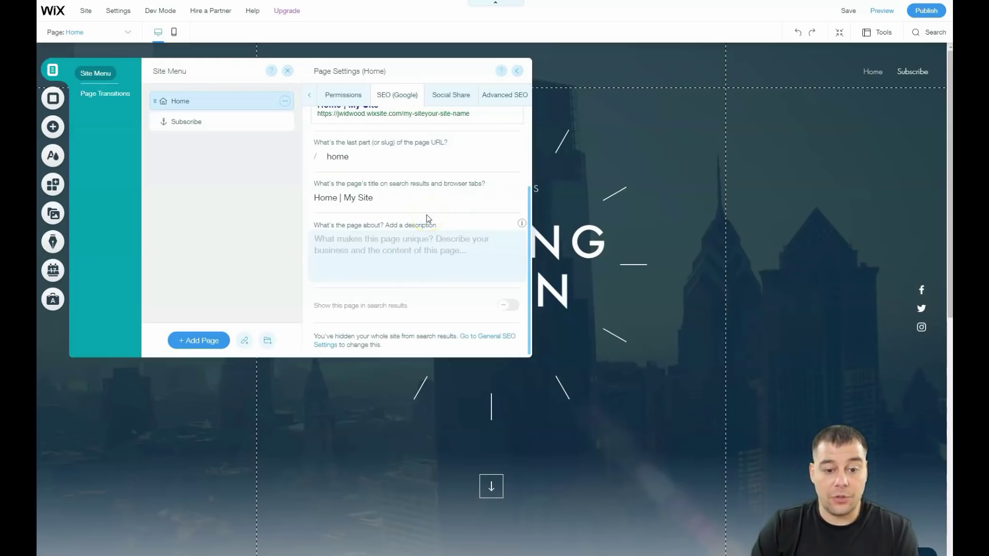
scroll(427, 218, "up", 3)
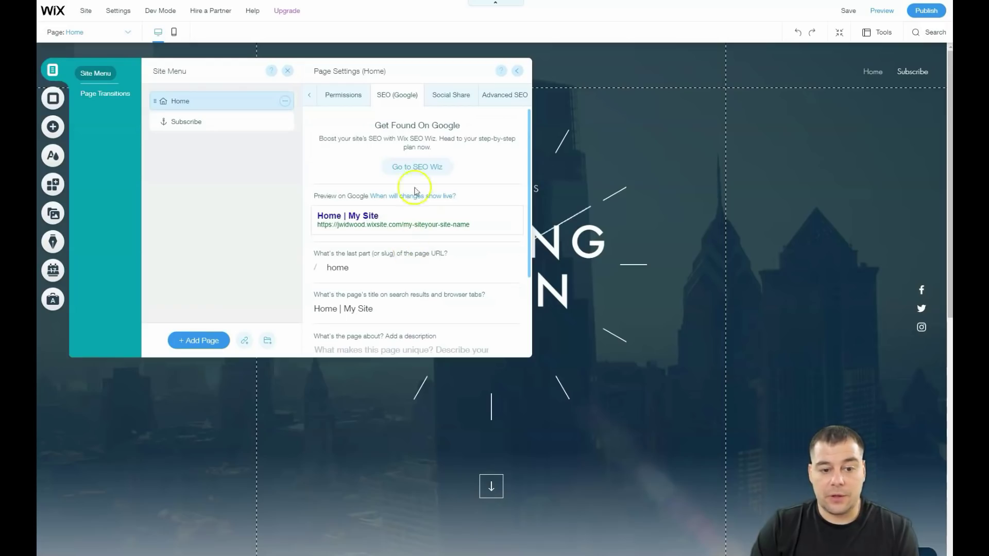
Step: Check the Social Share settings, with title 'Home | My Site' and no preview image
left_click(447, 99)
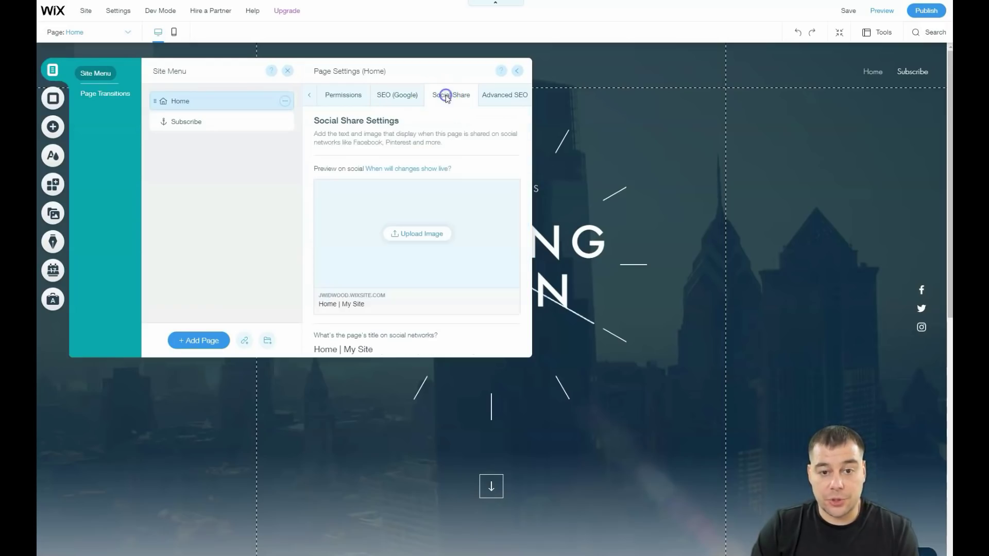
left_click(421, 211)
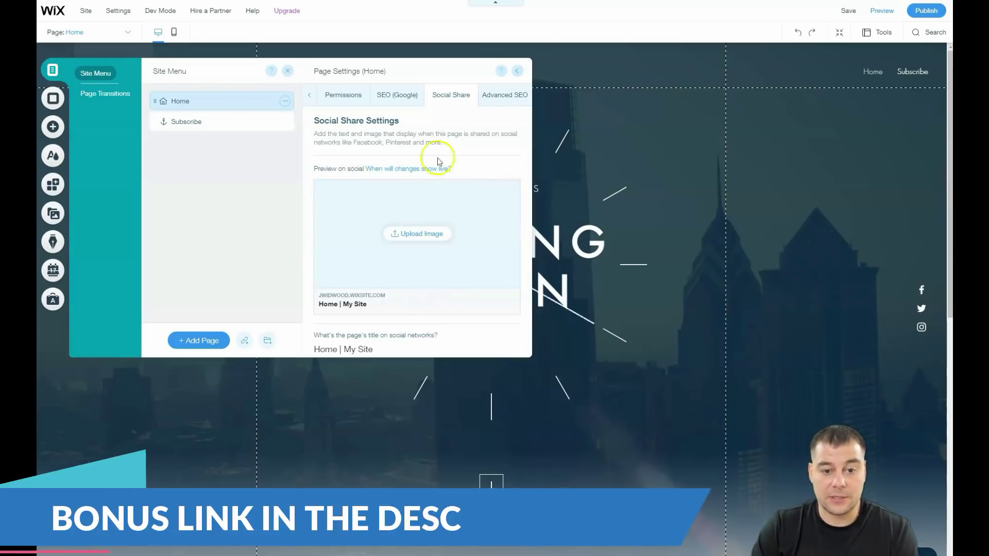
left_click(486, 246)
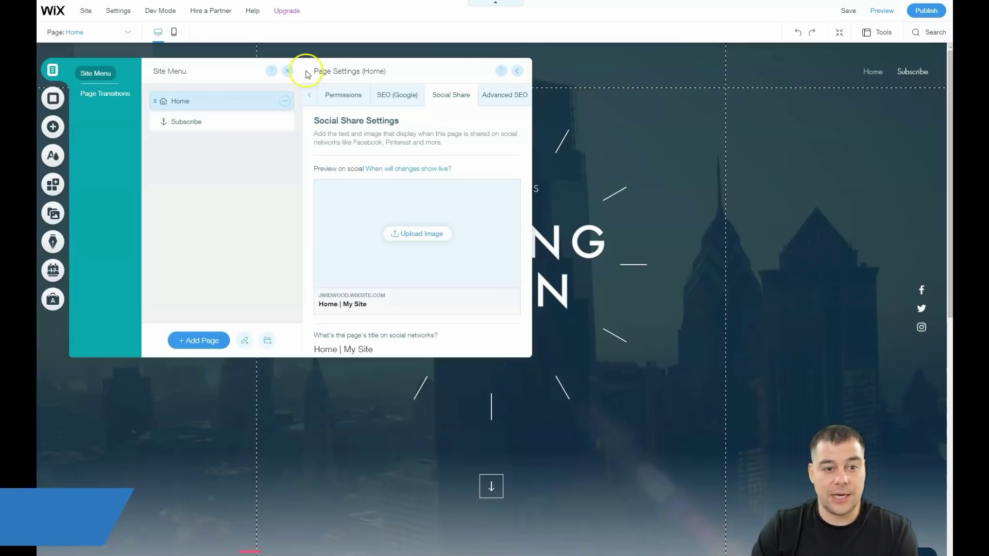
left_click(286, 75)
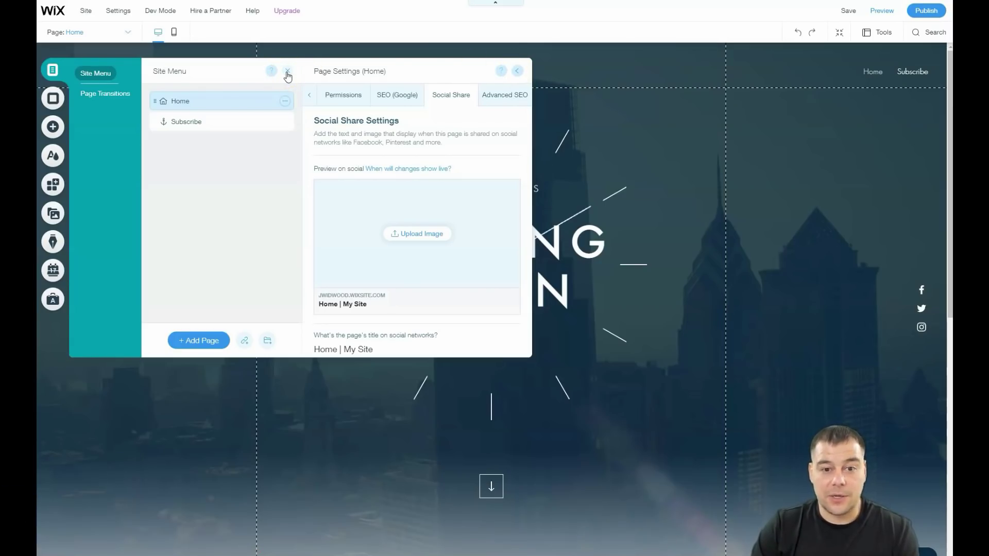
Step: Check the Page Transitions styles, keep Out-In, and close the page panel
left_click(106, 94)
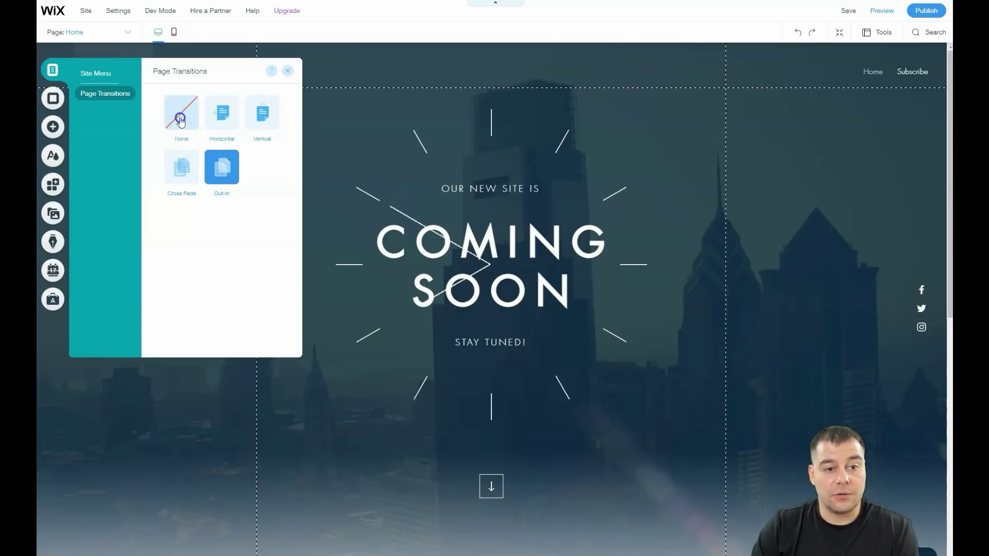
left_click(288, 74)
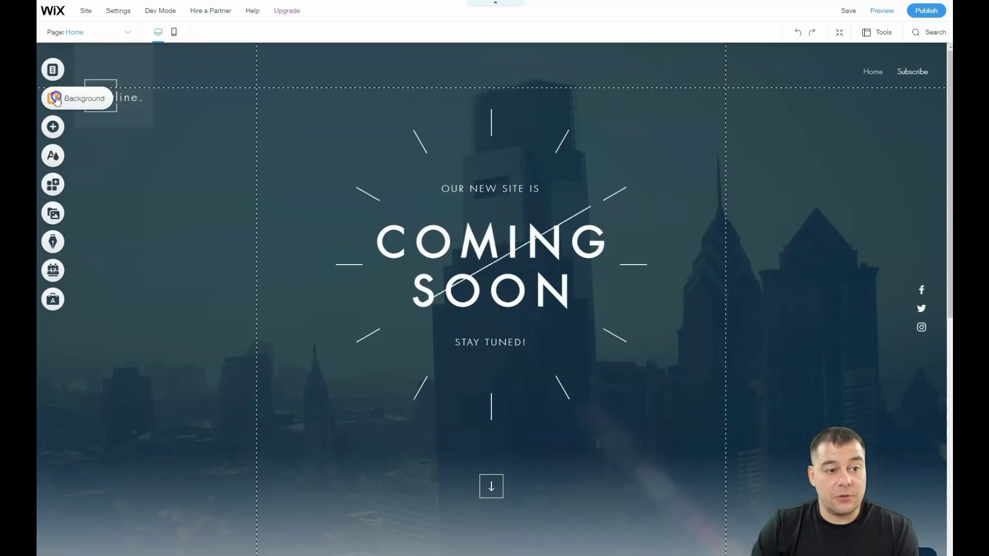
Step: Use the glass-buildings image as page background at 23% opacity over dark blue
left_click(54, 99)
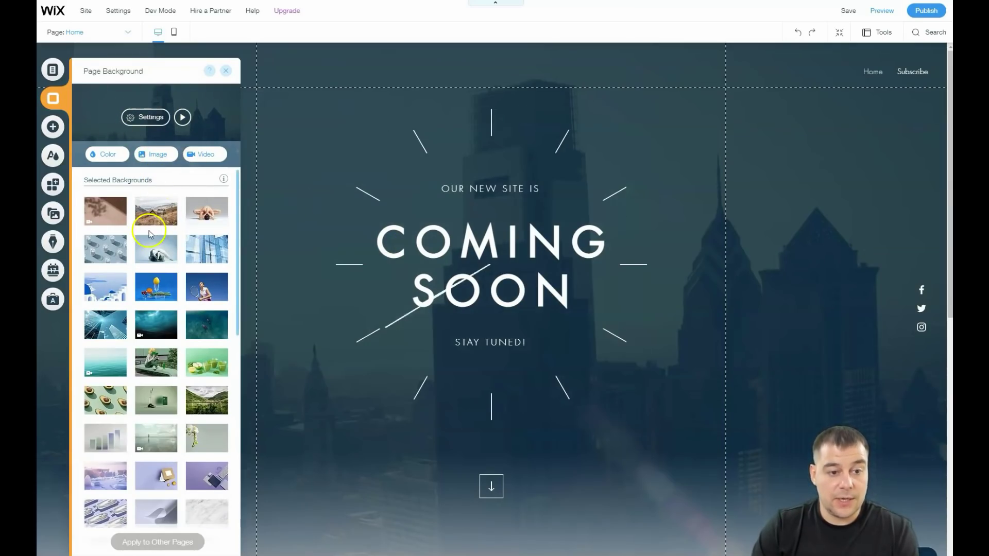
left_click(209, 250)
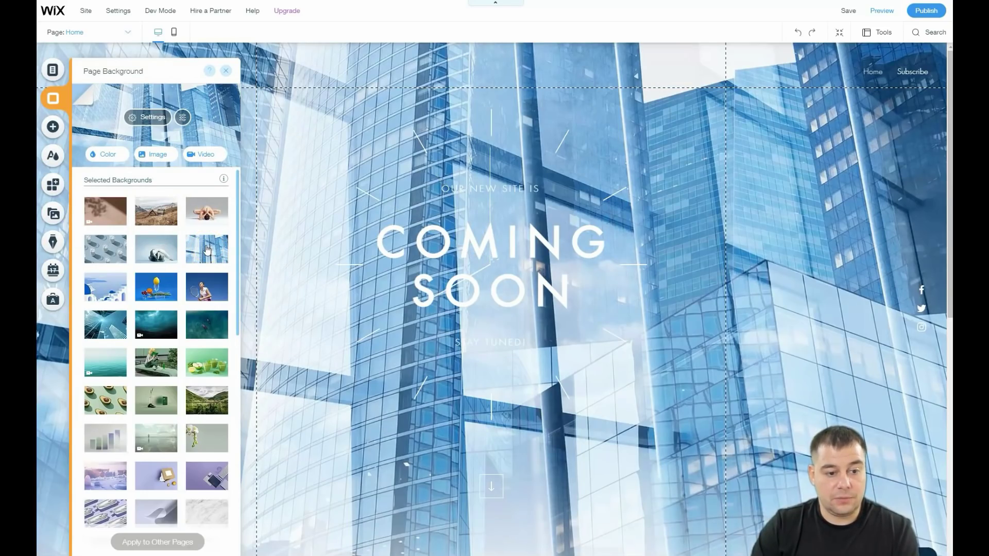
left_click(141, 121)
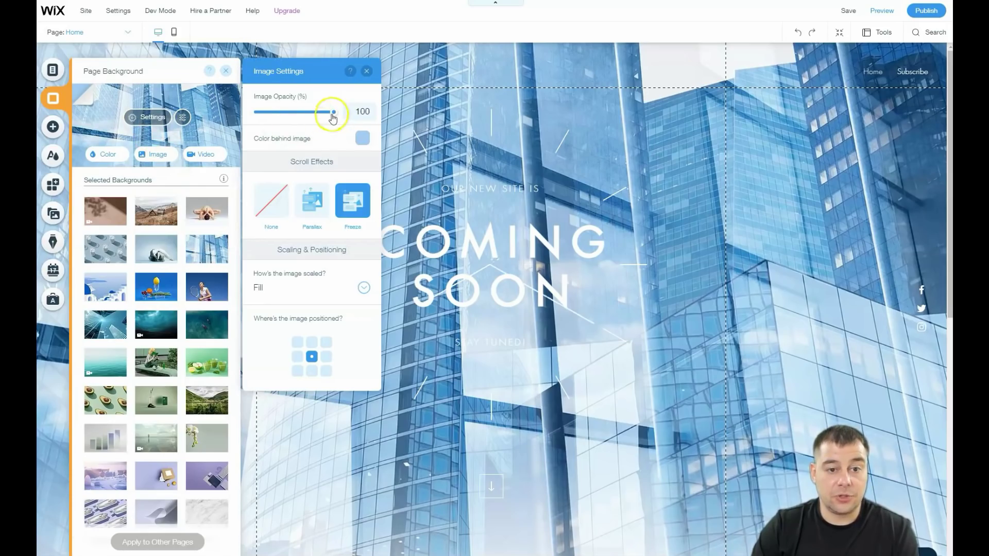
left_click_drag(331, 113, 277, 114)
left_click(363, 138)
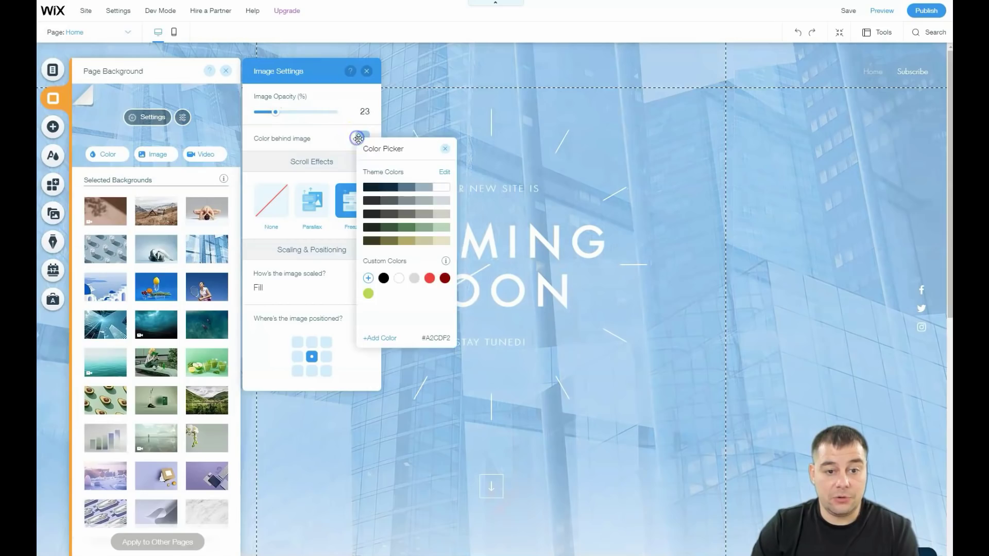
left_click(402, 187)
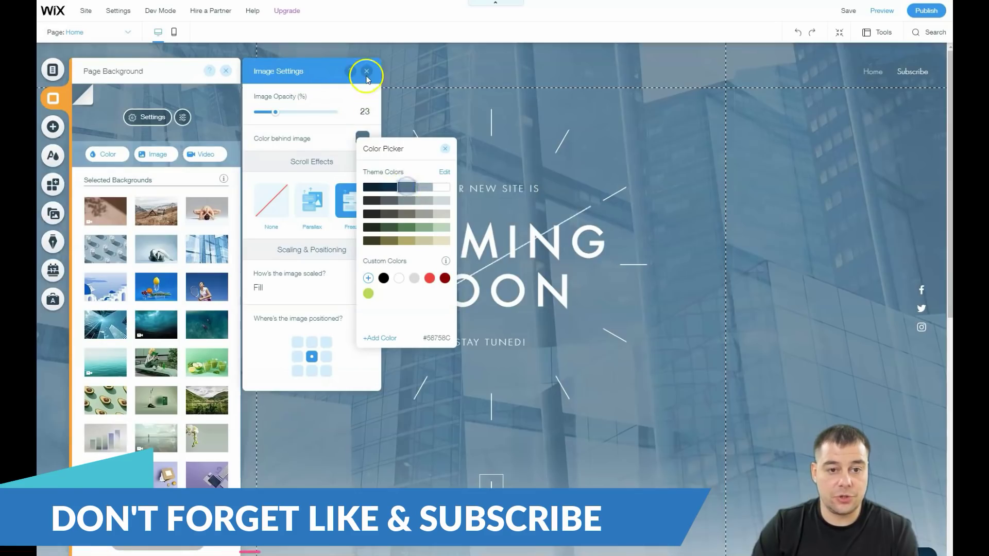
left_click(366, 74)
left_click(183, 118)
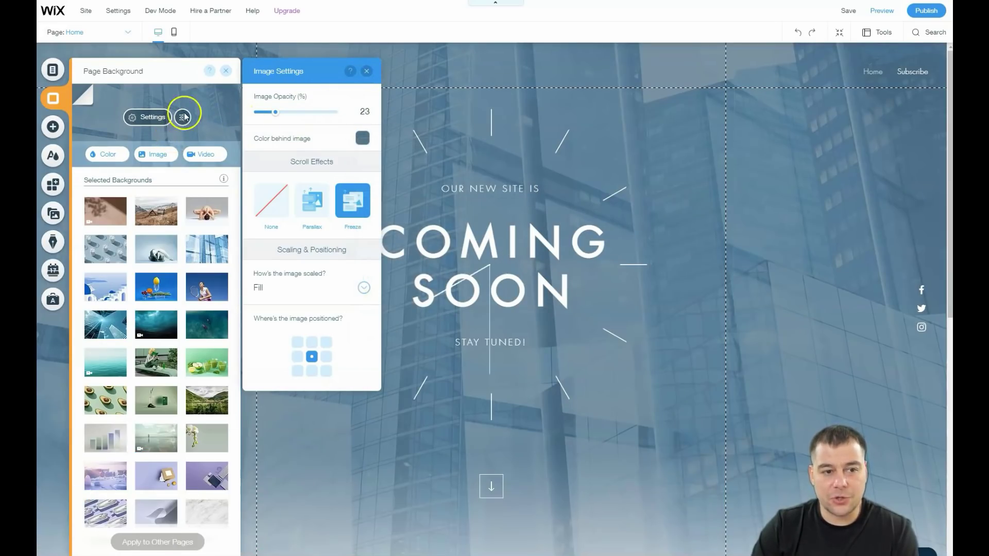
left_click(227, 72)
left_click(225, 72)
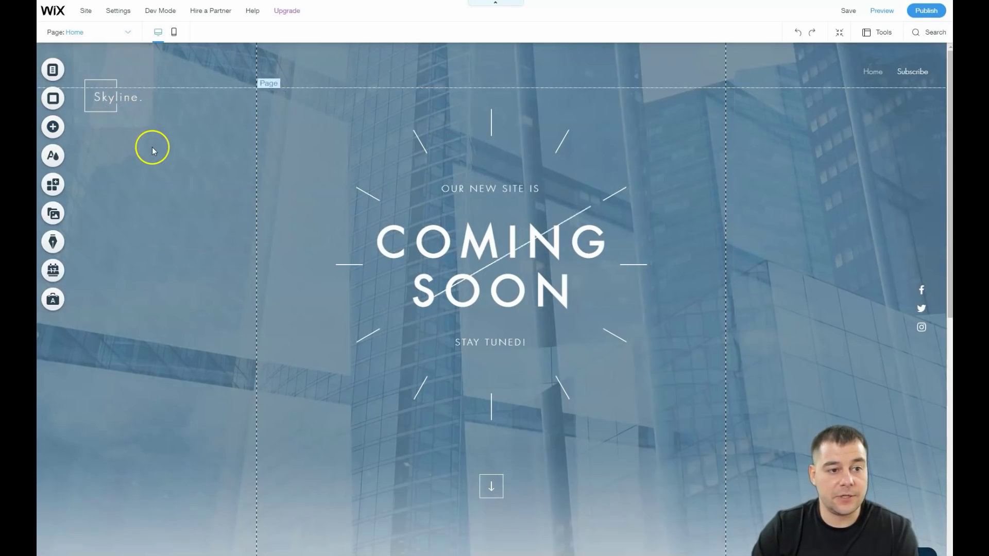
Step: Select the Skyline logo container and choose 'Unpin this element' so it scrolls normally
scroll(153, 147, "down", 3)
scroll(152, 147, "up", 3)
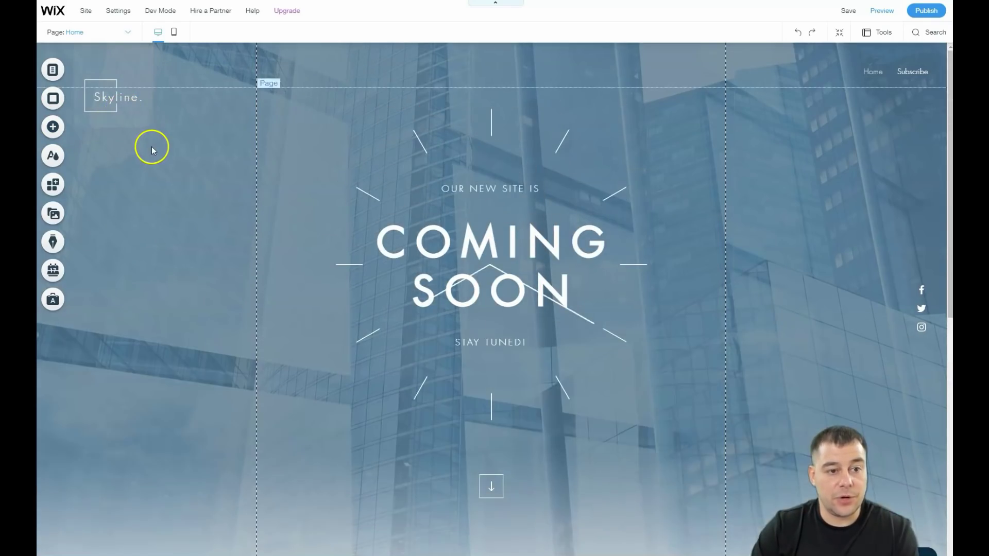
left_click(117, 118)
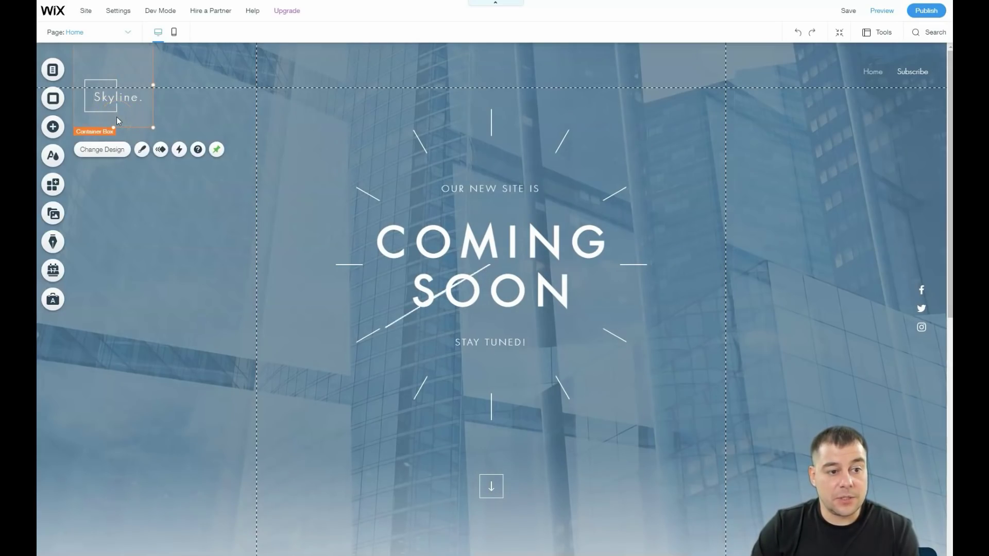
left_click(105, 150)
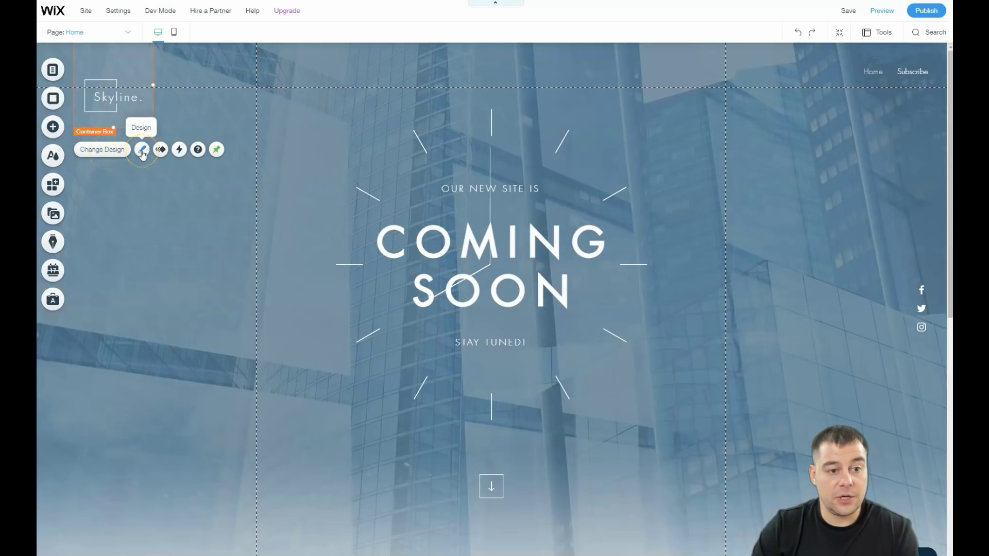
left_click(162, 151)
left_click(178, 151)
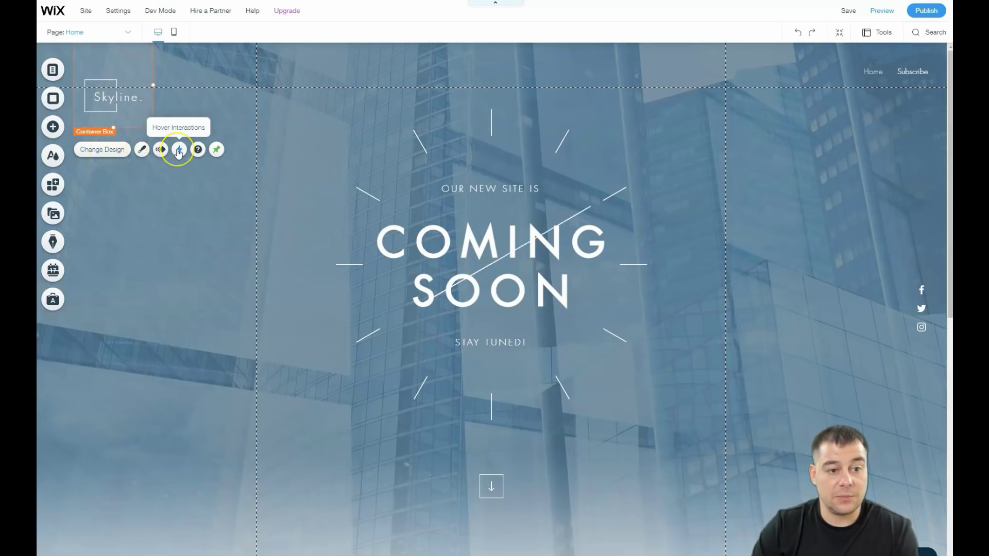
left_click(216, 151)
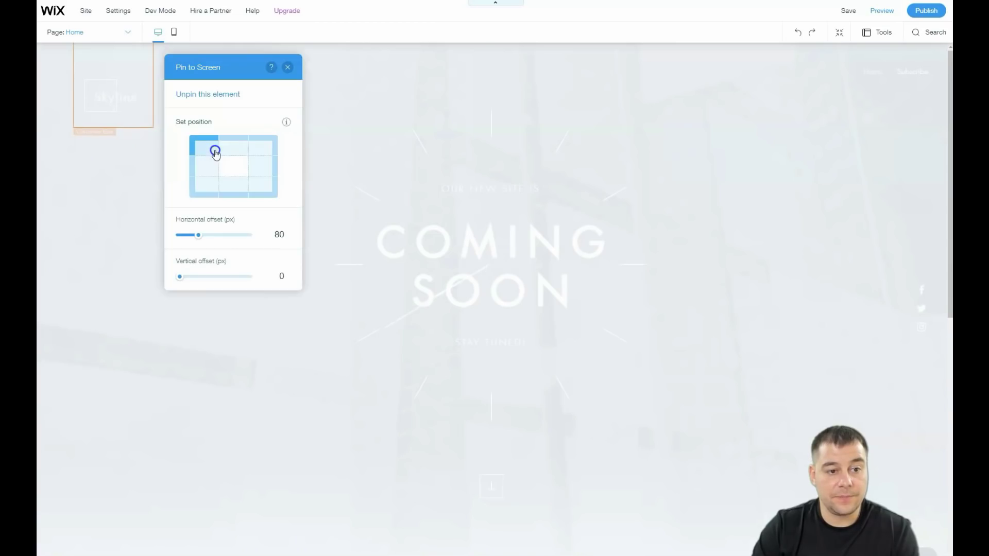
left_click(225, 212)
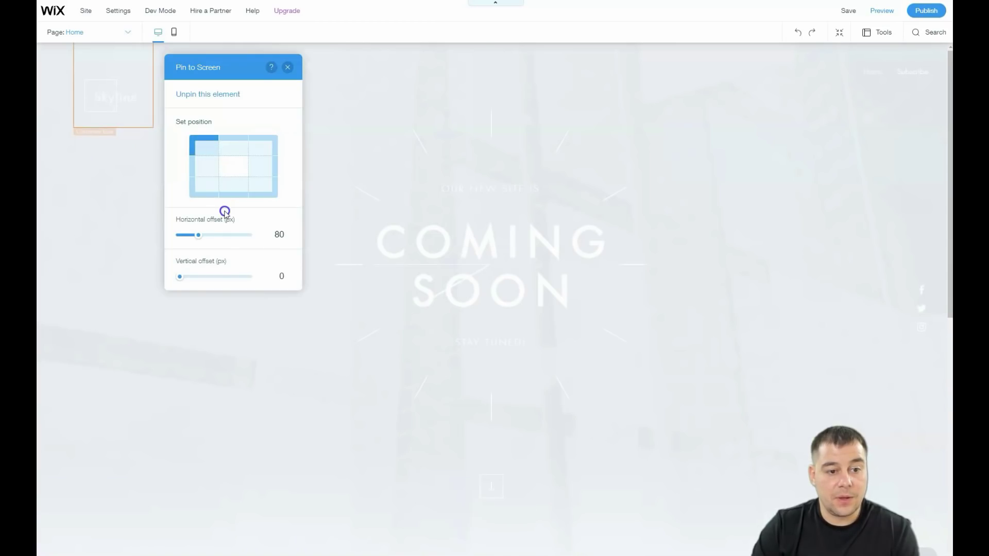
left_click(214, 96)
scroll(258, 171, "down", 3)
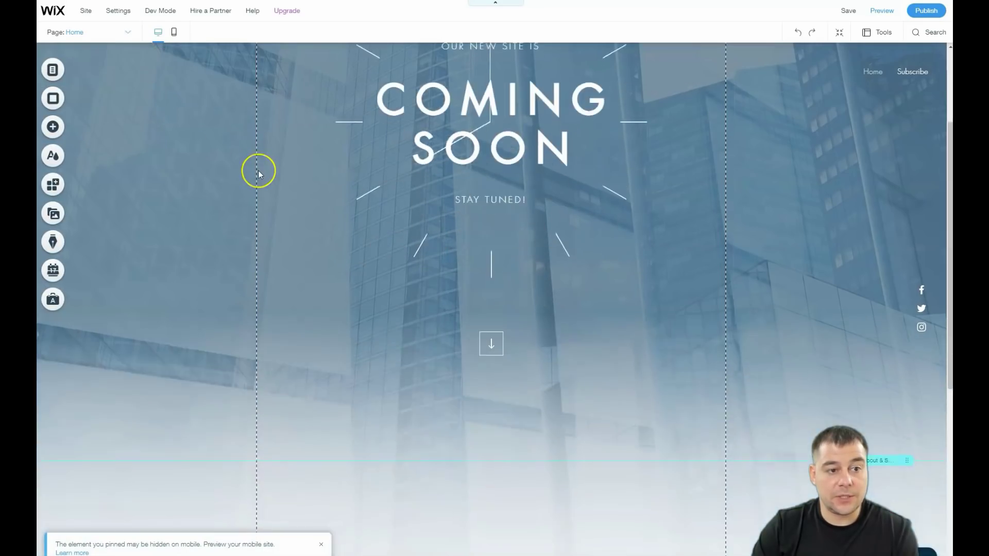
scroll(258, 171, "up", 3)
scroll(258, 171, "down", 5)
scroll(258, 171, "up", 5)
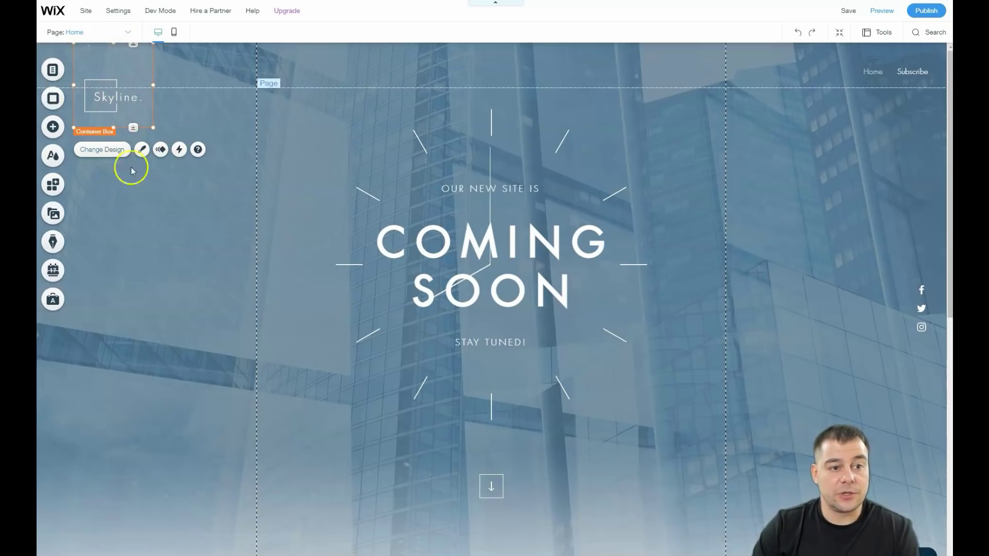
scroll(155, 186, "down", 3)
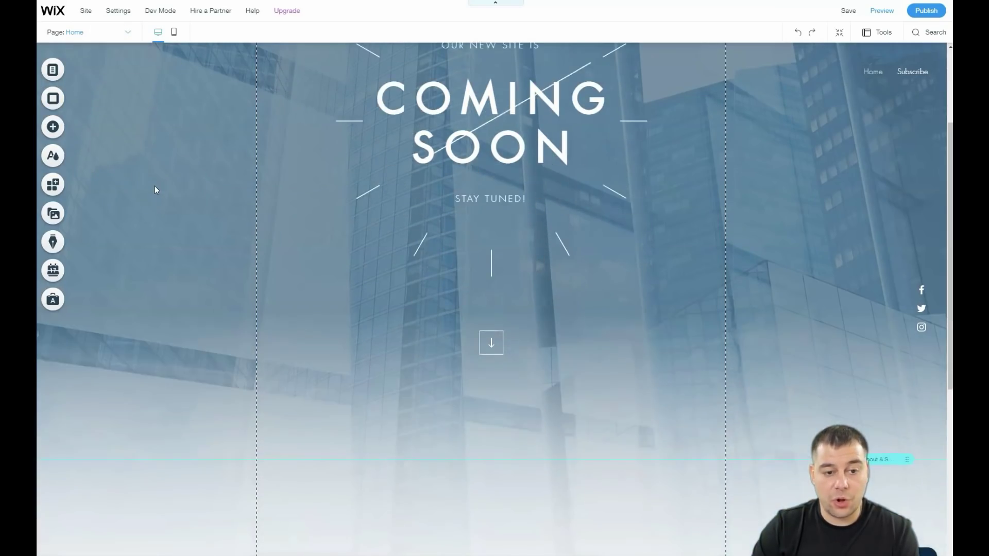
scroll(154, 186, "up", 3)
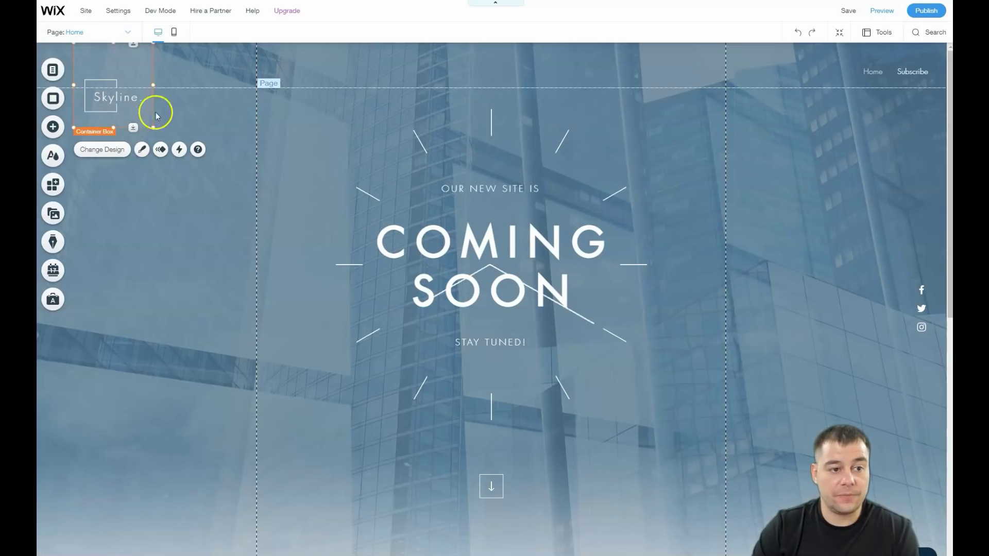
Step: Delete the Skyline logo box, the starburst line art and the image behind COMING SOON
right_click(128, 73)
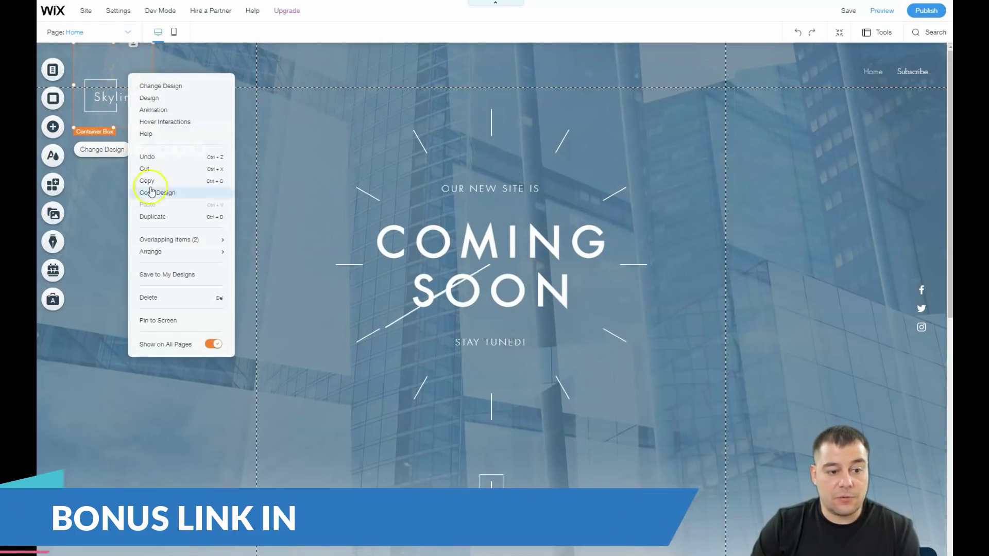
left_click(152, 299)
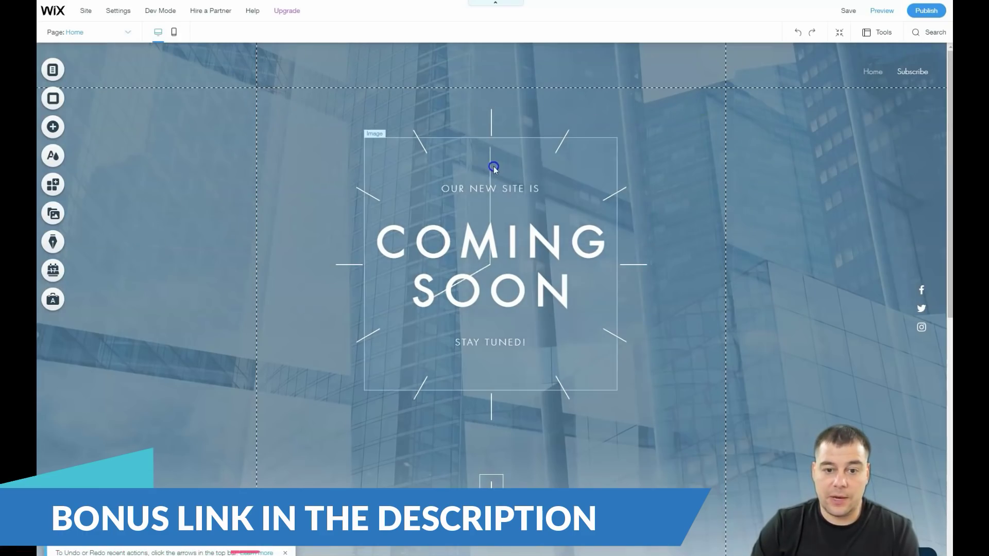
right_click(361, 120)
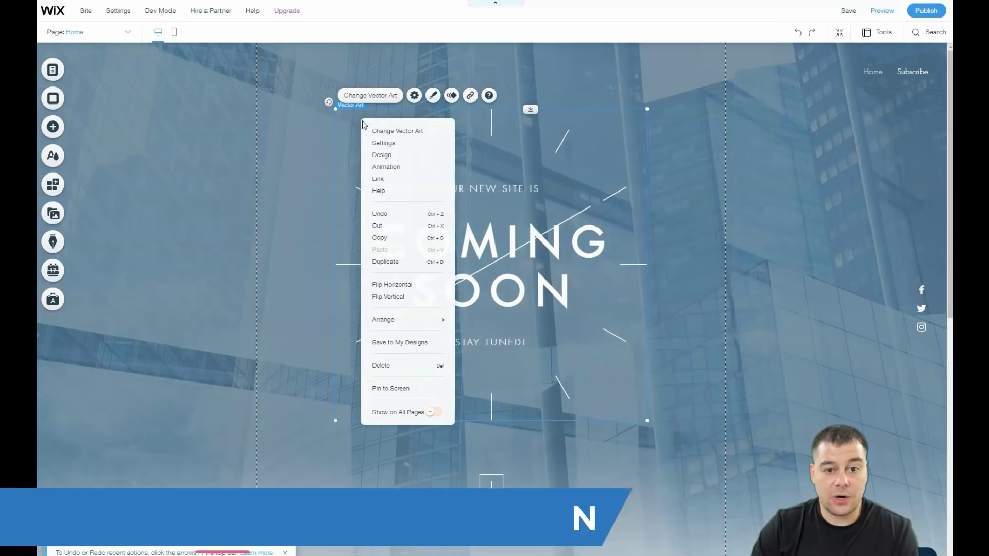
left_click(393, 372)
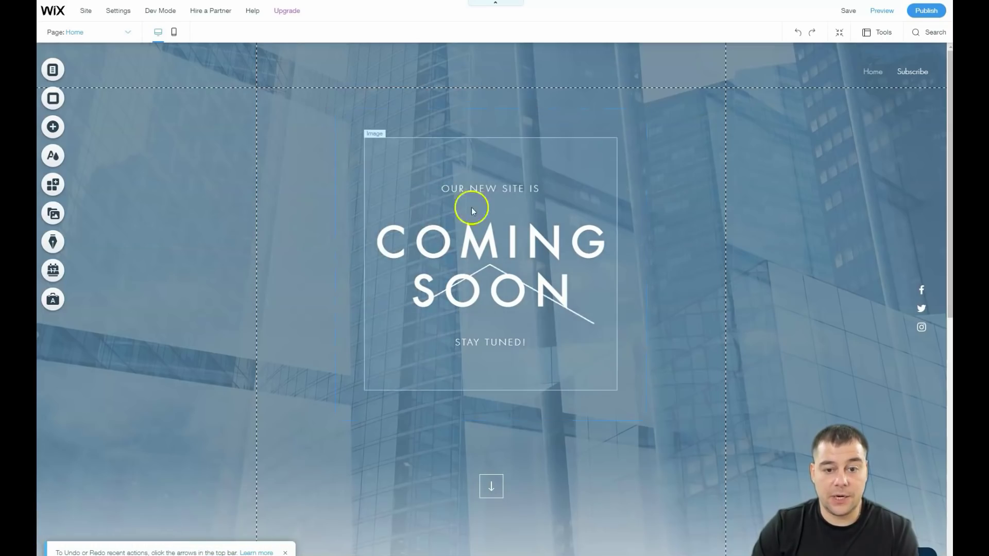
right_click(387, 157)
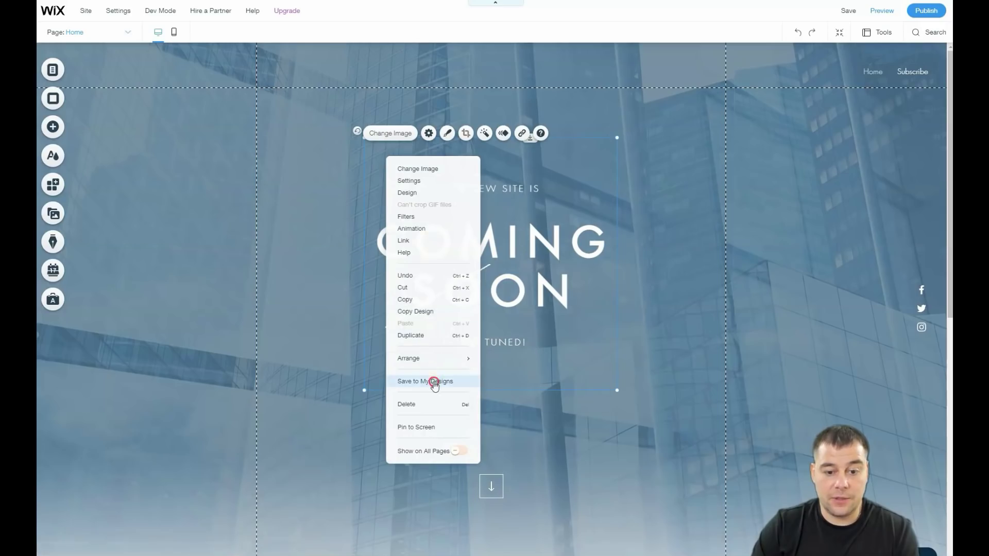
left_click(431, 404)
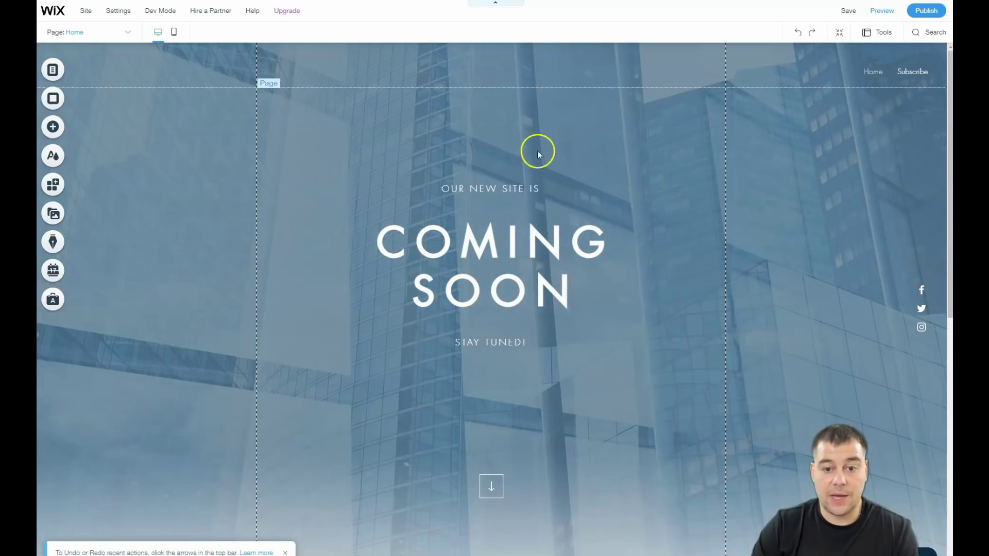
Step: Try italic, bold and red on COMING SOON, leaving it bold and white
left_click(484, 257)
left_click(485, 257)
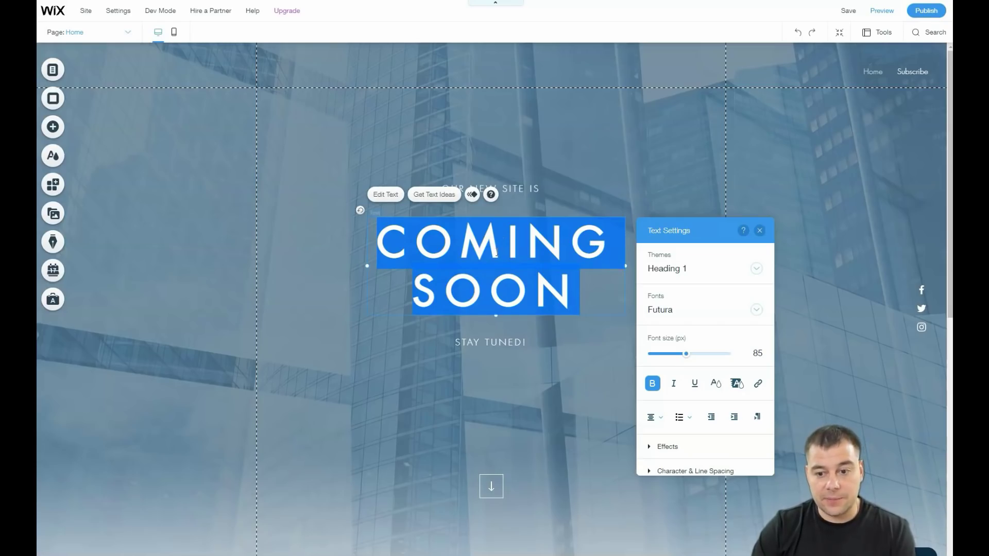
mouse_move(687, 354)
left_mouse_down()
mouse_move(677, 357)
mouse_move(688, 356)
left_mouse_up()
left_click(674, 385)
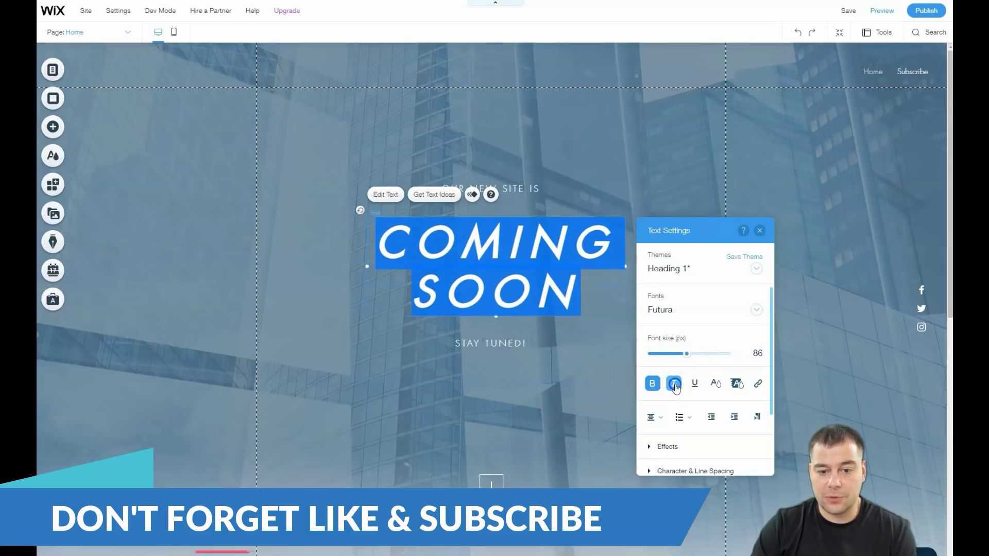
left_click(655, 385)
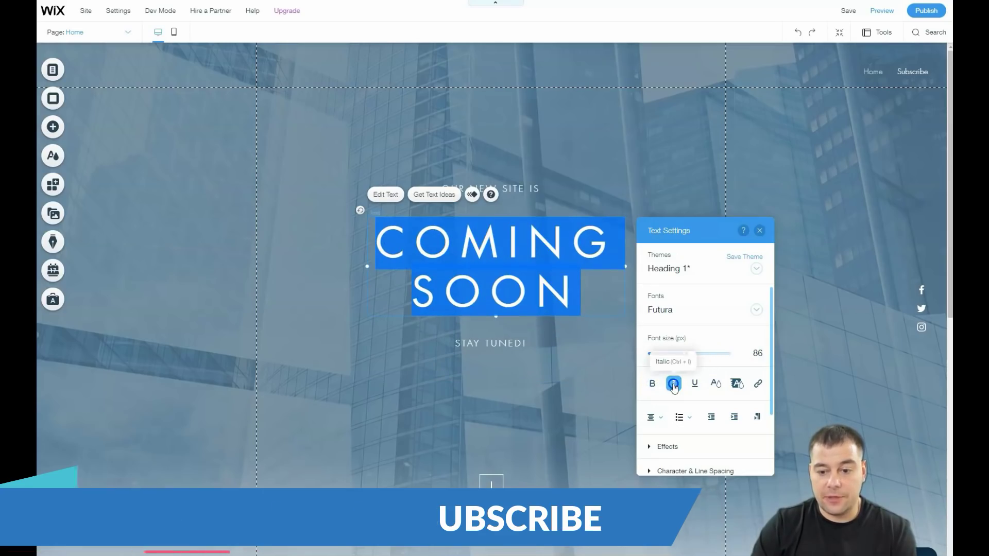
left_click(655, 386)
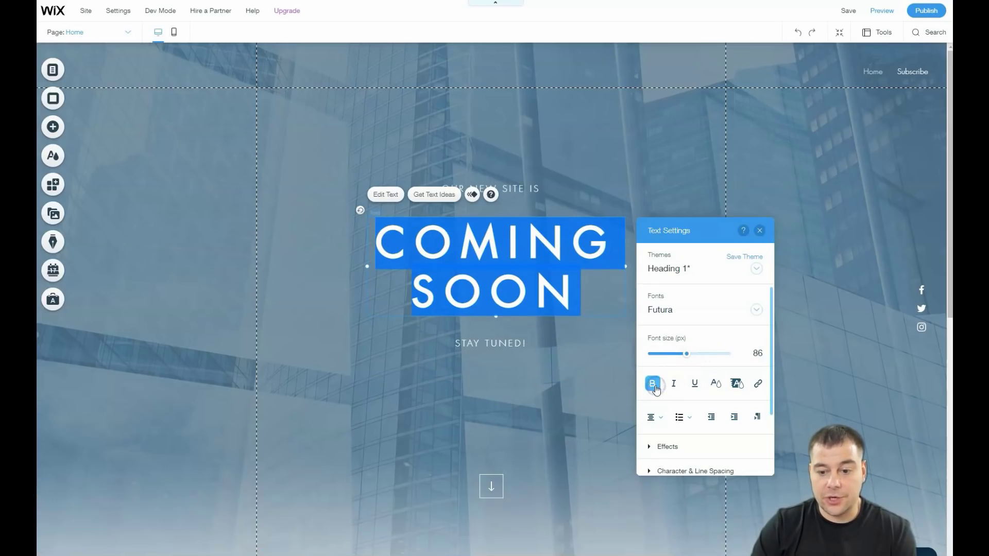
left_click(717, 385)
left_click(702, 393)
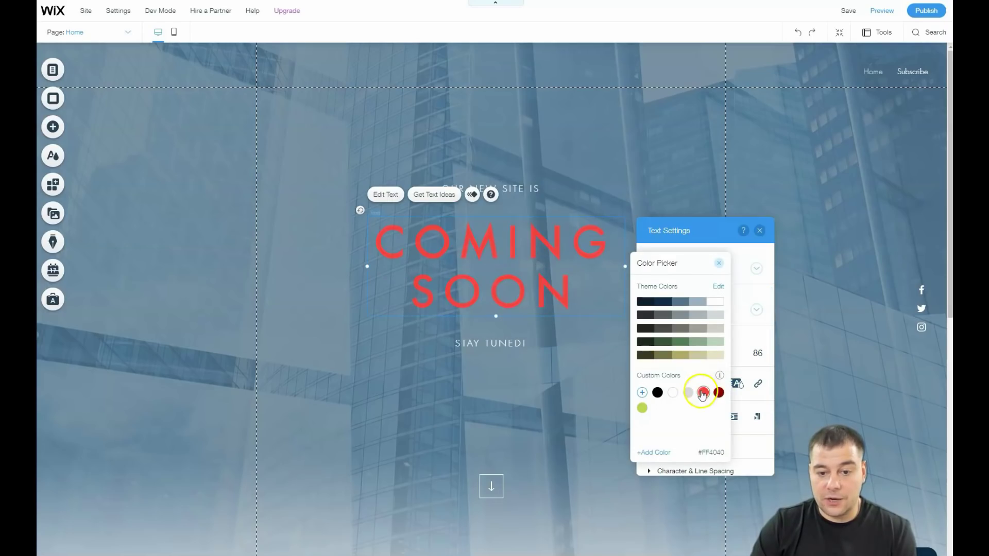
left_click(672, 393)
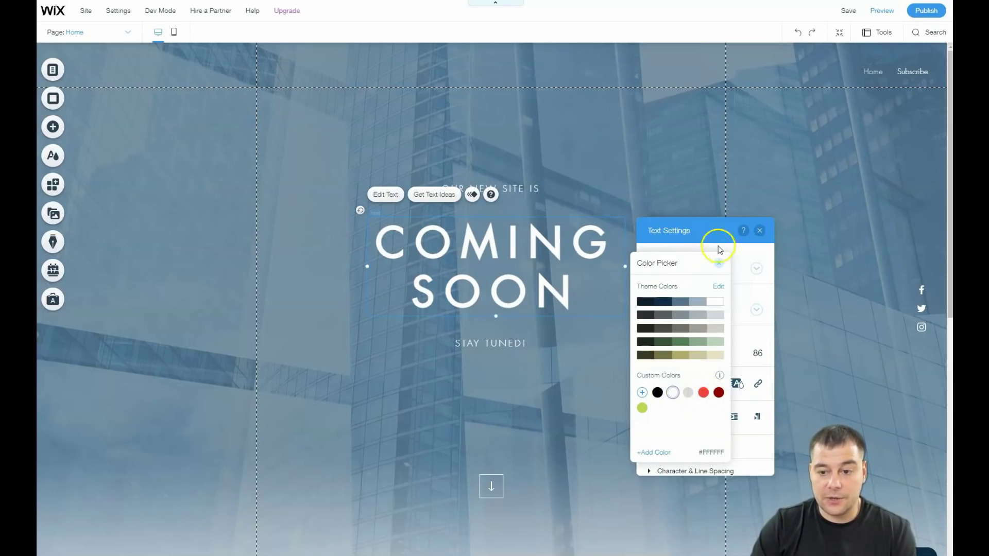
left_click(719, 263)
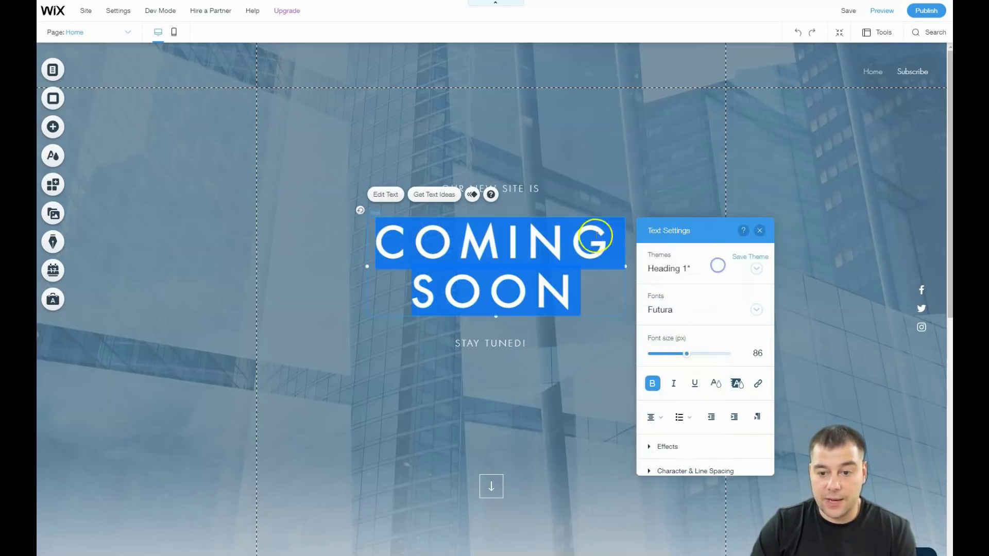
left_click(761, 230)
Step: Raise OUR NEW SITE IS, lower STAY TUNED!, and reposition and widen the COMING SOON box
scroll(558, 276, "down", 2)
scroll(538, 261, "up", 2)
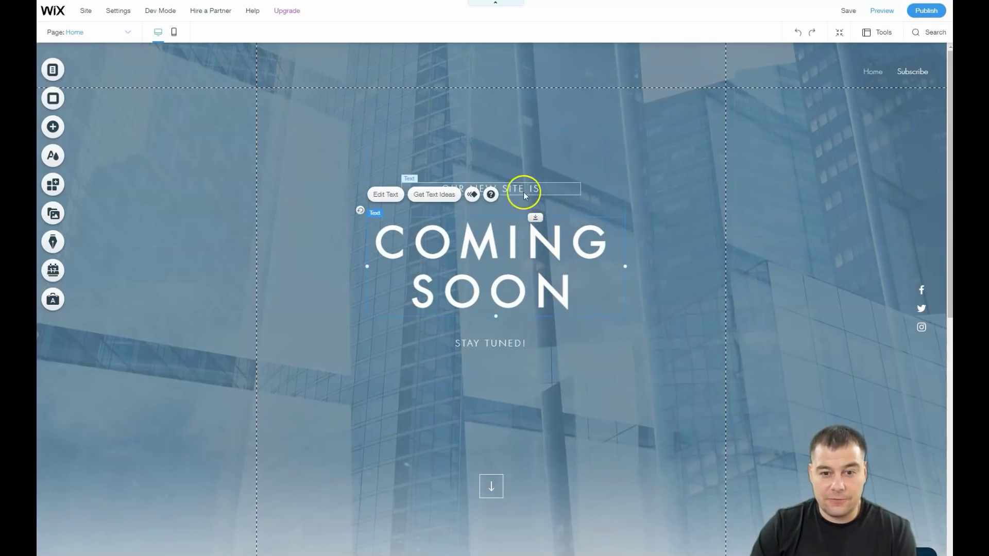
mouse_move(505, 187)
left_mouse_down()
mouse_move(503, 126)
mouse_move(451, 127)
mouse_move(396, 189)
mouse_move(364, 118)
mouse_move(458, 166)
mouse_move(506, 174)
left_mouse_up()
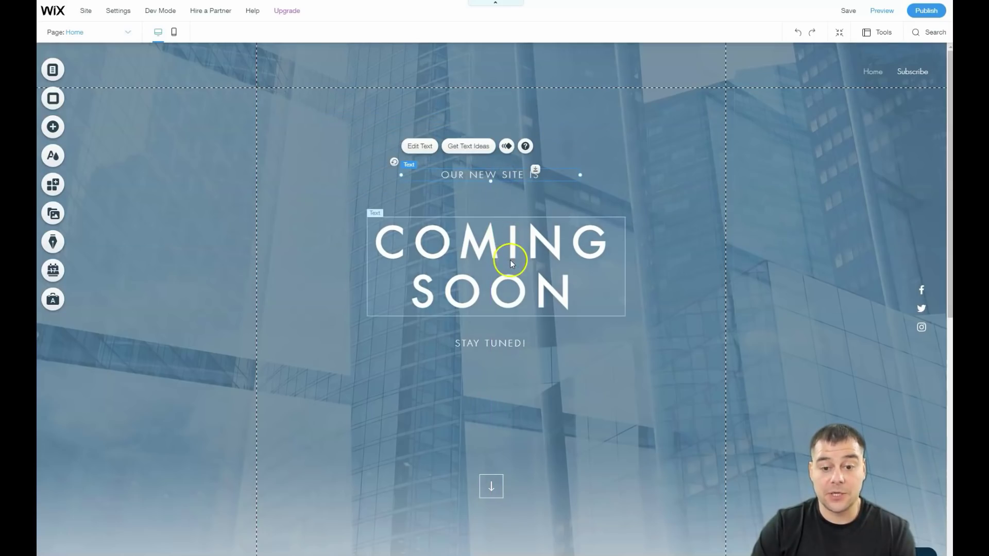
left_click_drag(492, 345, 490, 383)
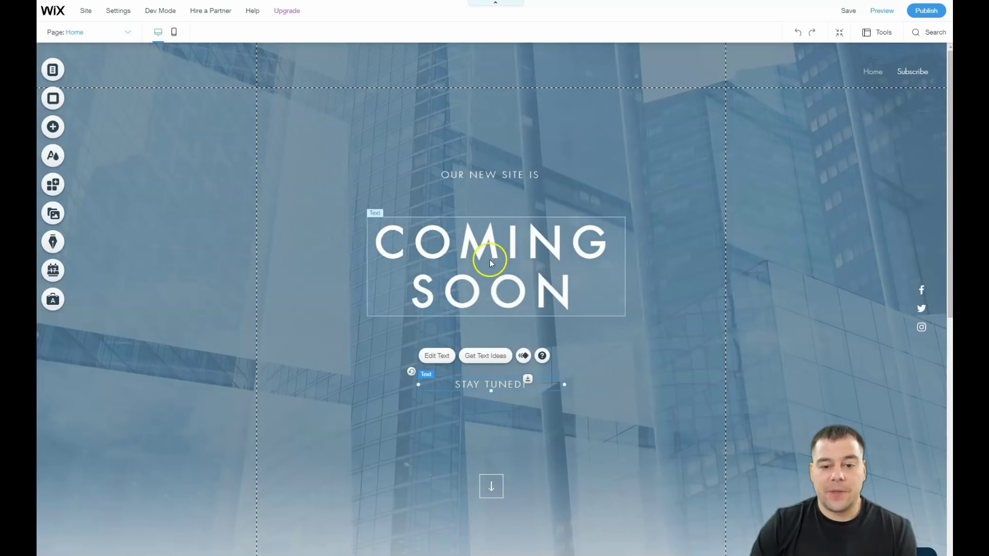
left_click_drag(490, 260, 420, 245)
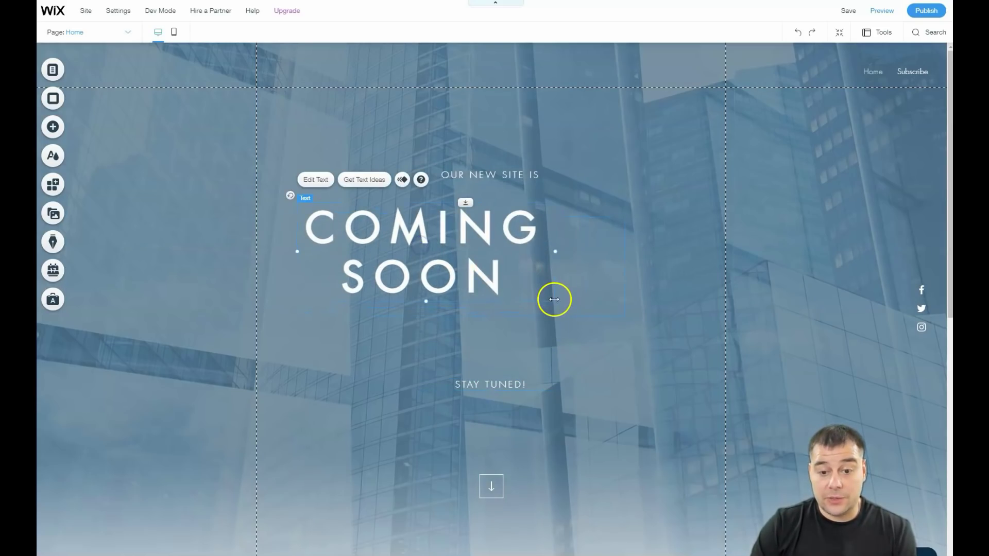
left_click_drag(555, 251, 648, 253)
left_click_drag(472, 300, 471, 354)
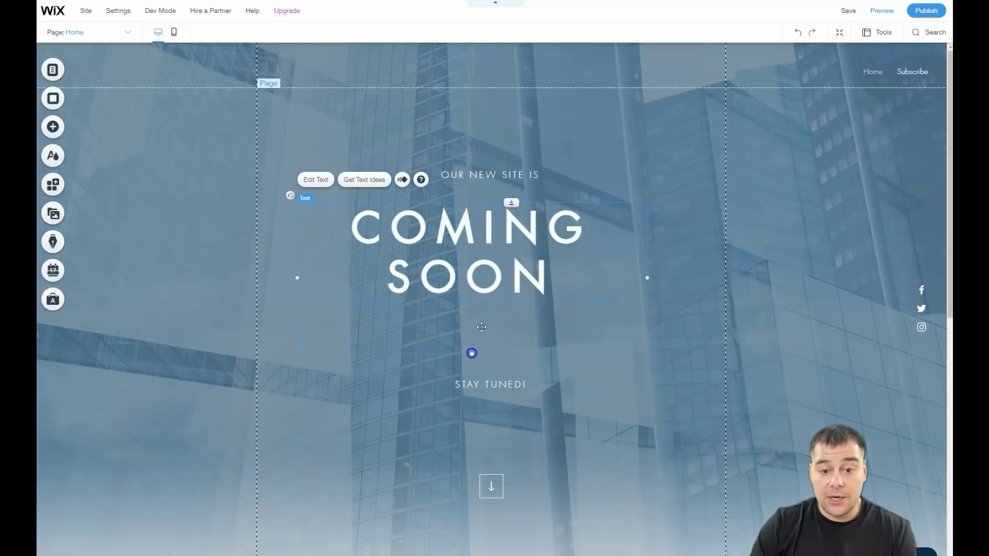
Step: Enlarge the COMING SOON heading text to 118 px
double_click(484, 262)
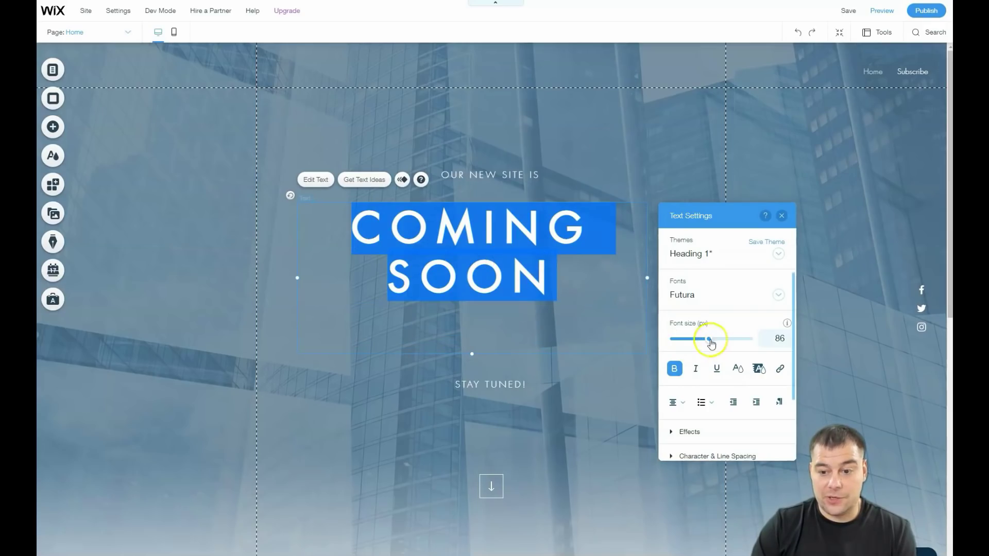
left_click_drag(709, 341, 724, 344)
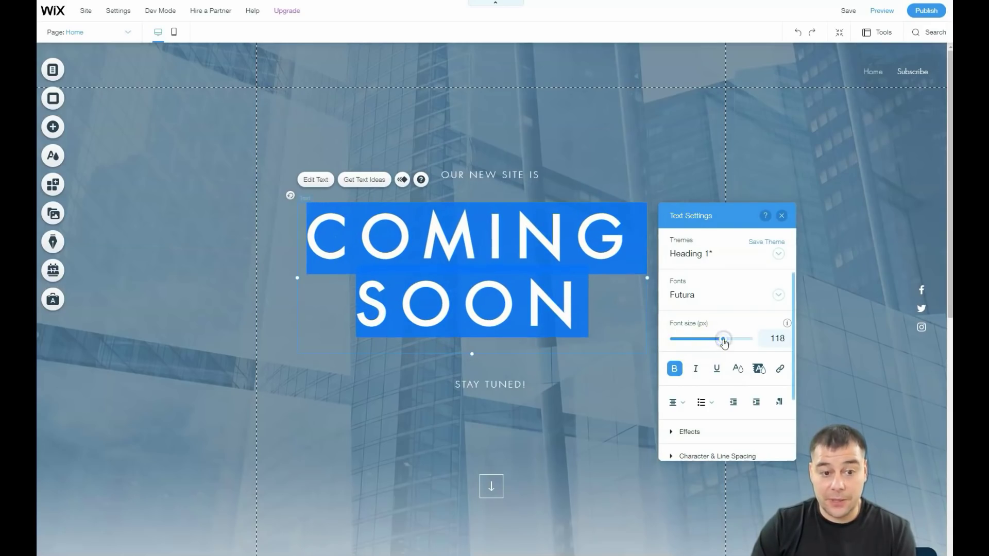
left_click(782, 215)
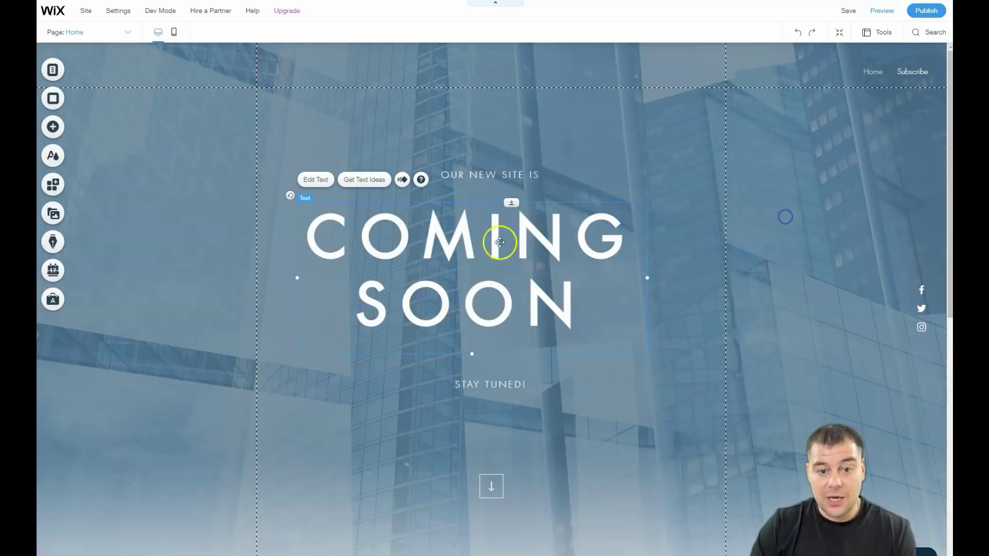
scroll(536, 278, "down", 3)
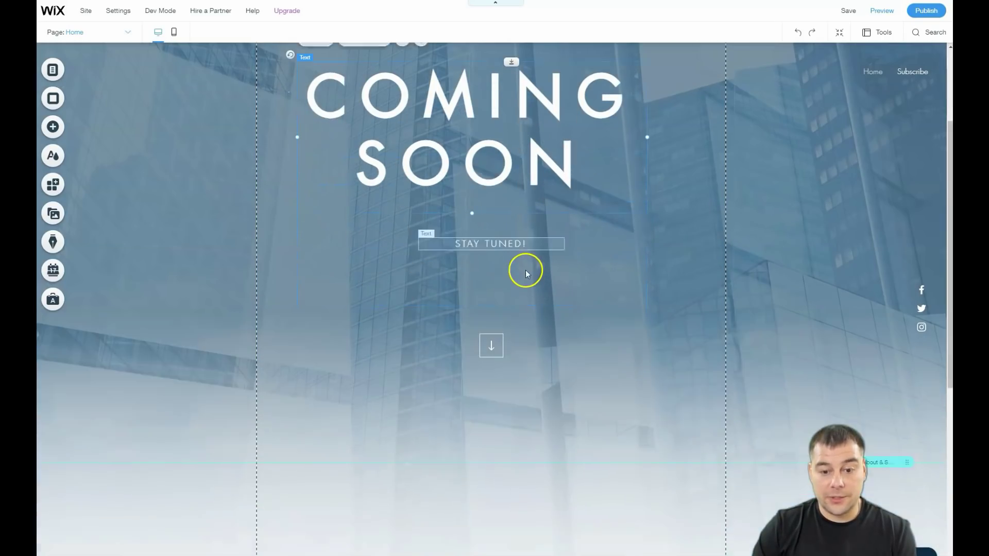
left_click(53, 127)
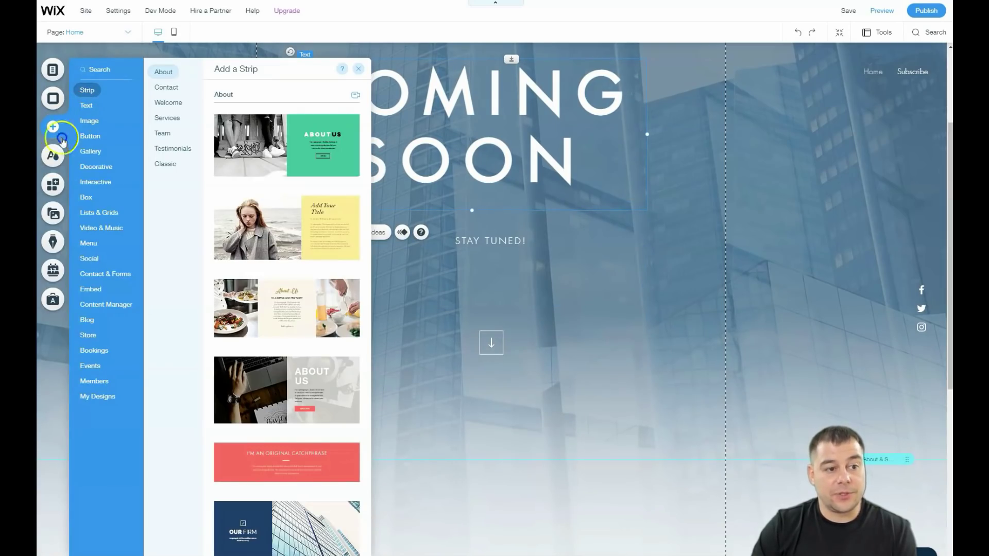
left_click(839, 33)
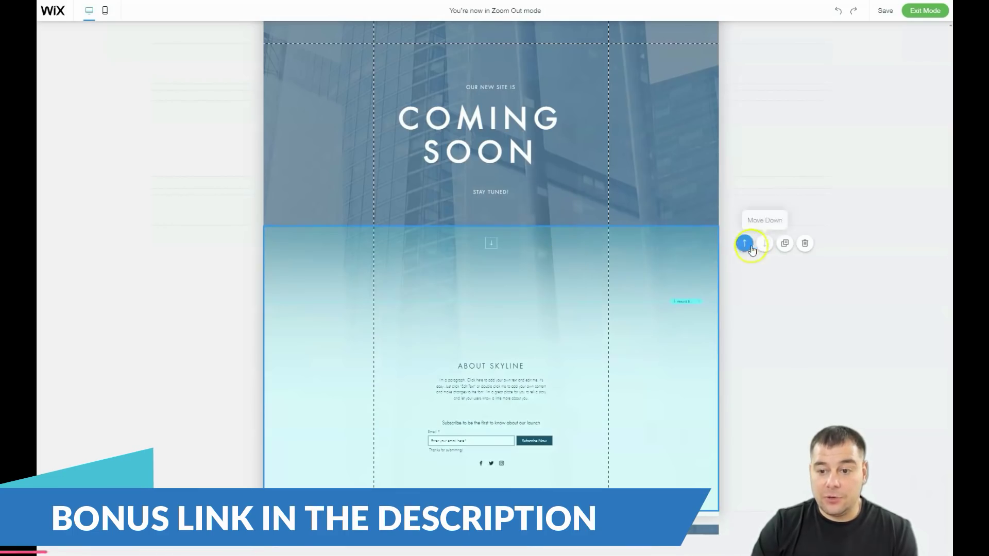
left_click(746, 244)
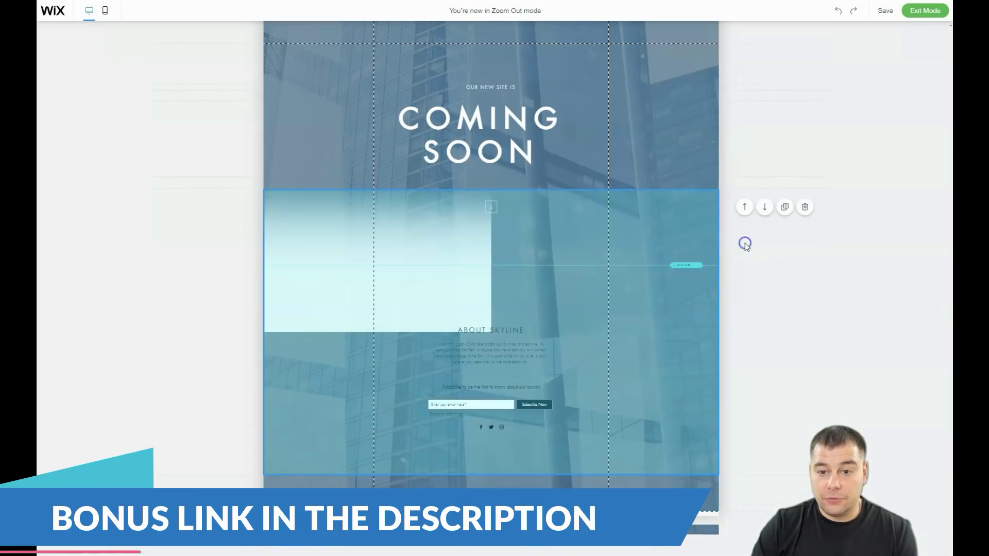
left_click(766, 208)
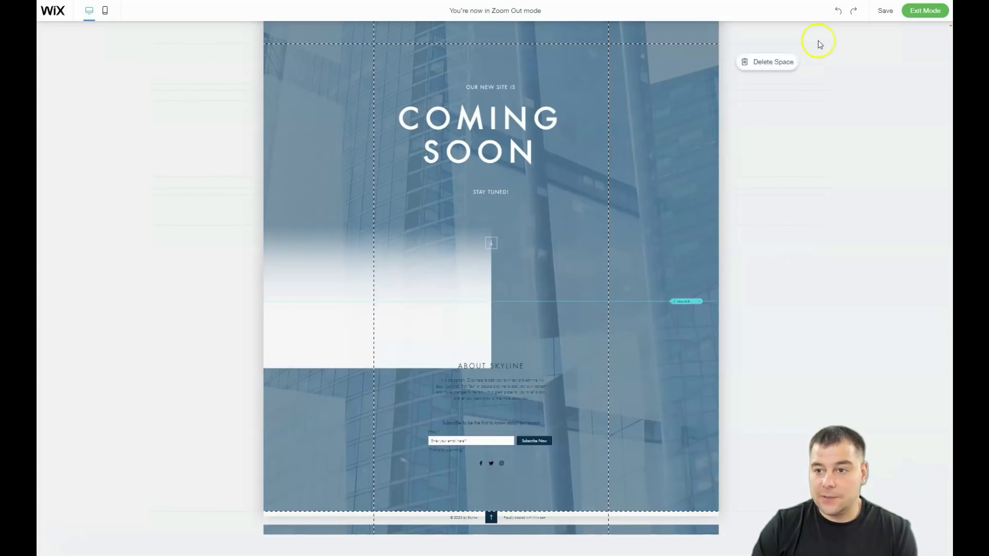
left_click(913, 17)
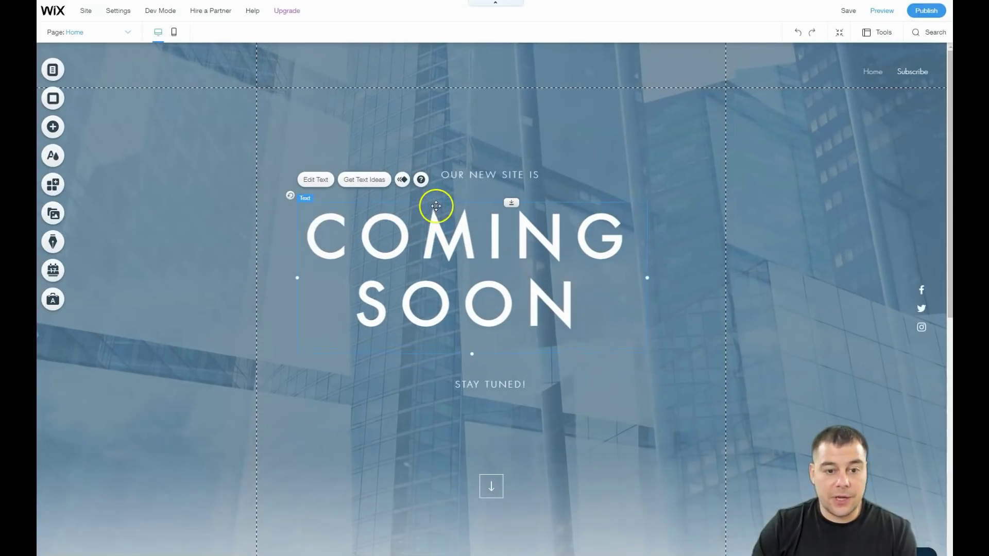
Step: Add a plain white Classic strip below the About Skyline section
left_click(52, 127)
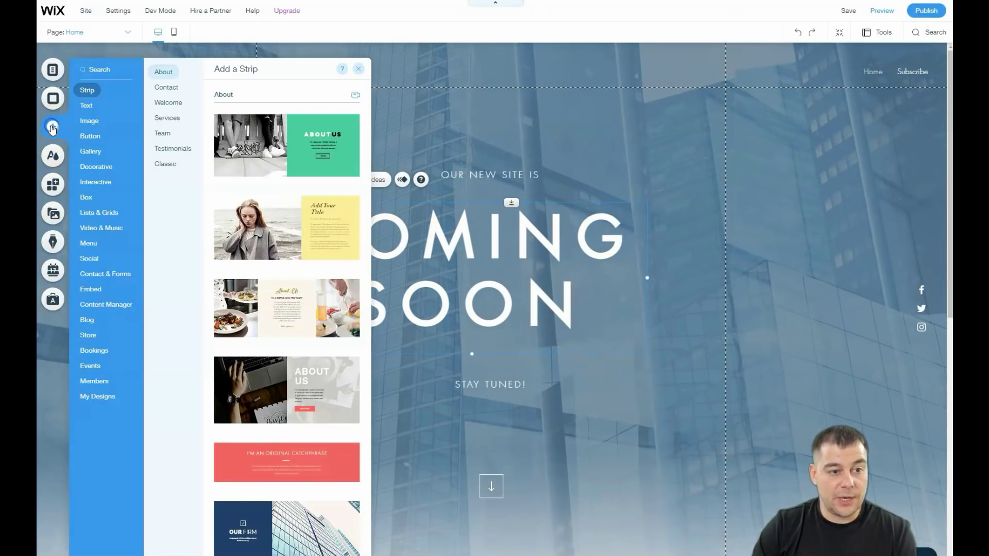
left_click(165, 89)
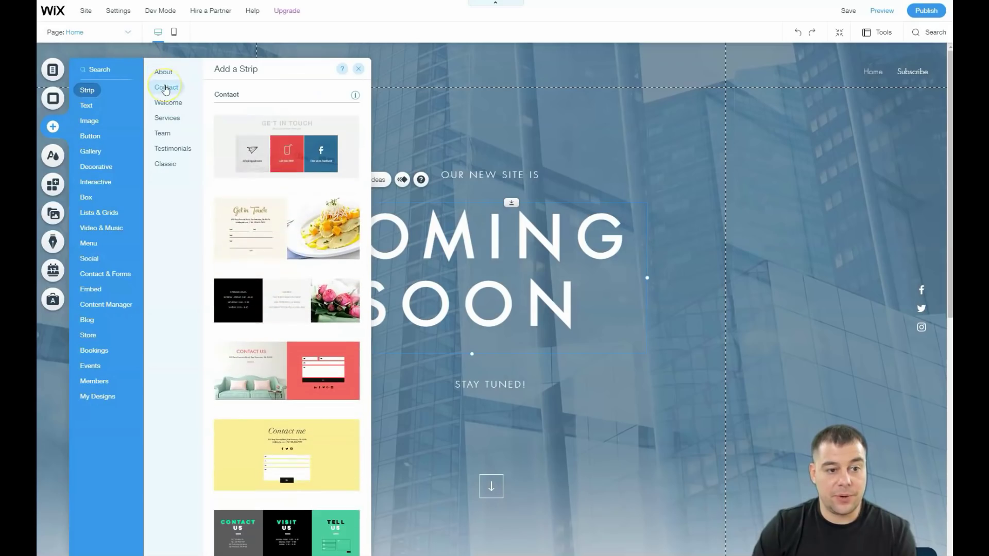
left_click(165, 164)
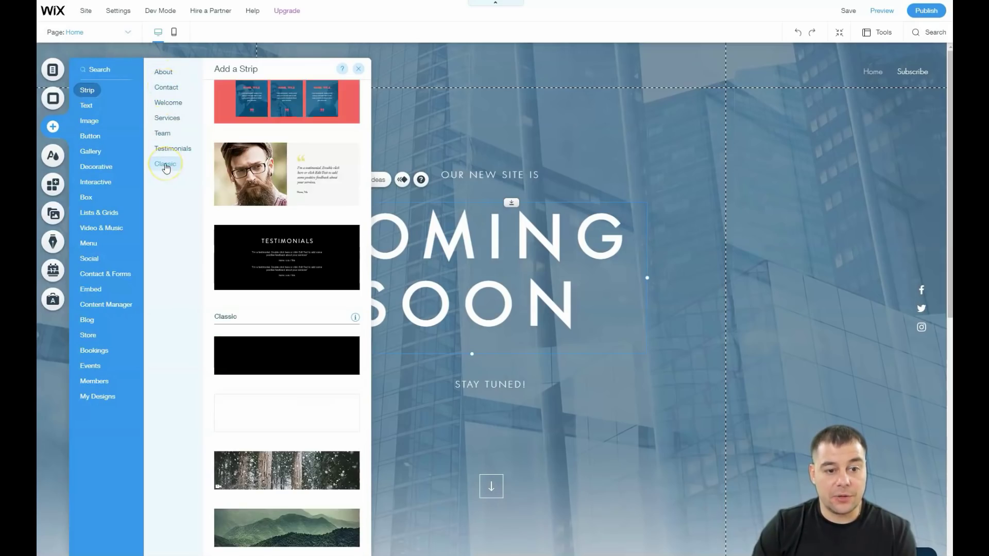
left_click(274, 420)
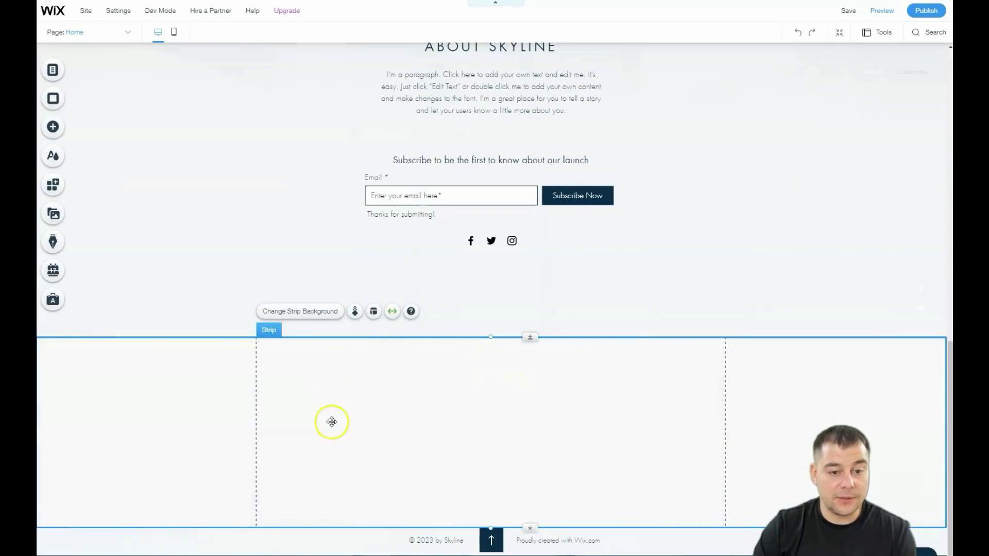
Step: Browse the Add panel's element categories, ending on the Text elements
left_click(53, 127)
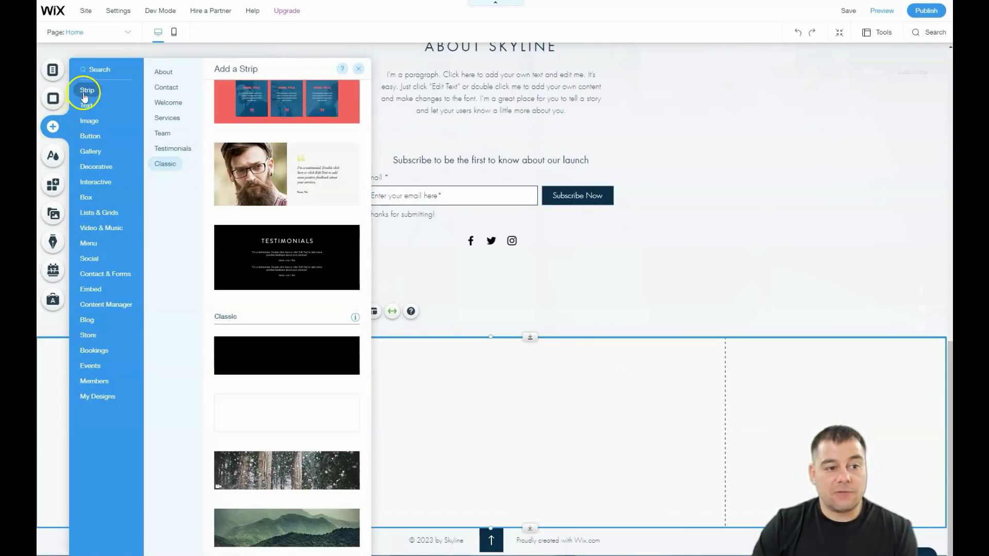
left_click(87, 106)
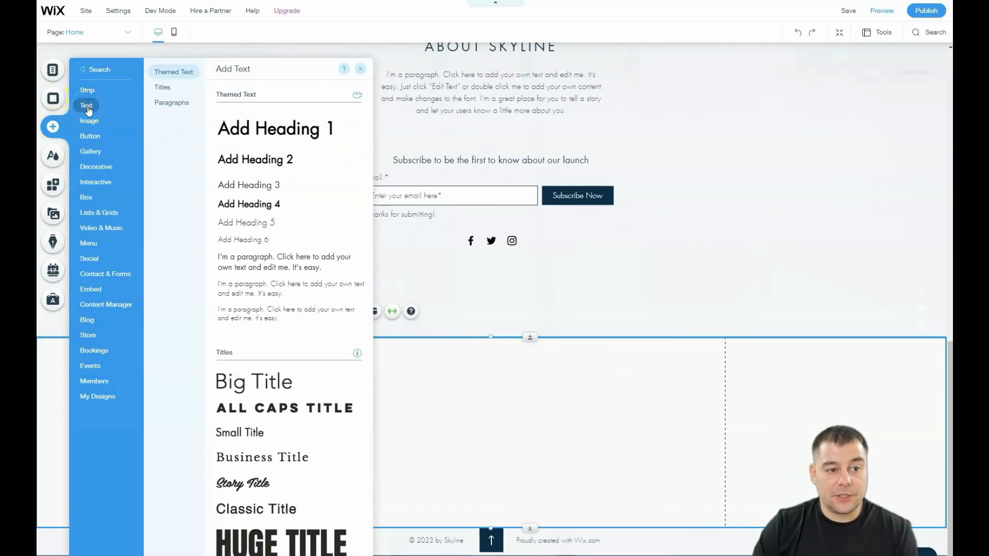
left_click(90, 123)
left_click(94, 137)
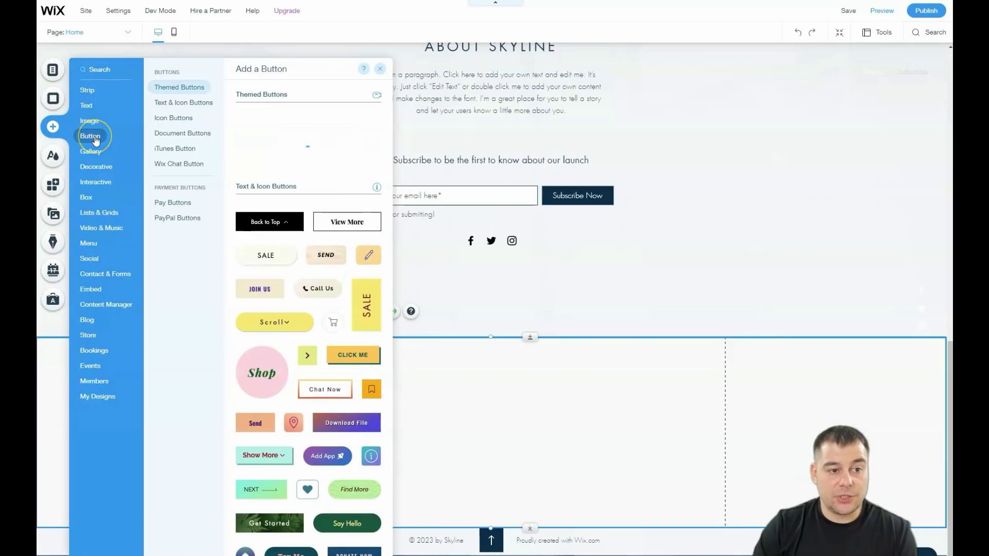
left_click(92, 151)
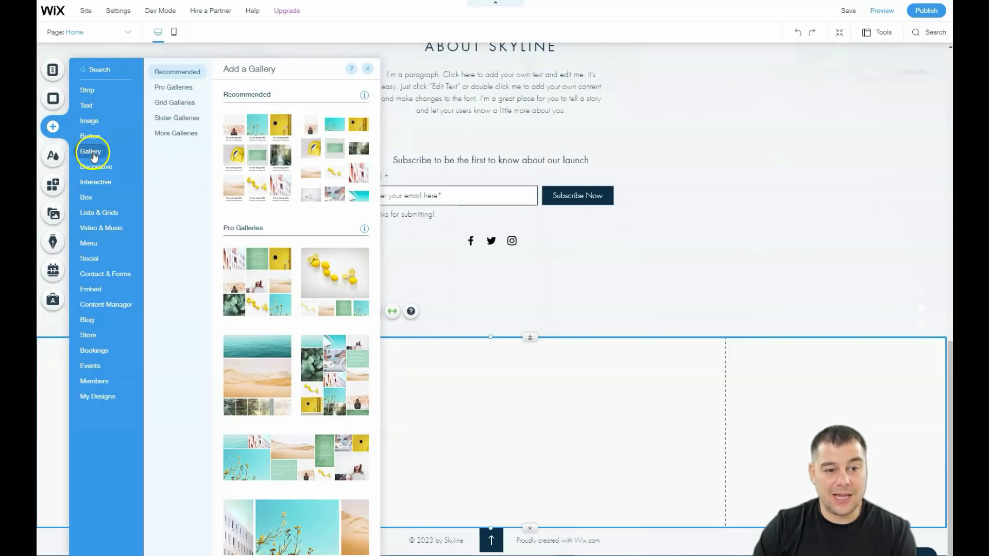
left_click(98, 169)
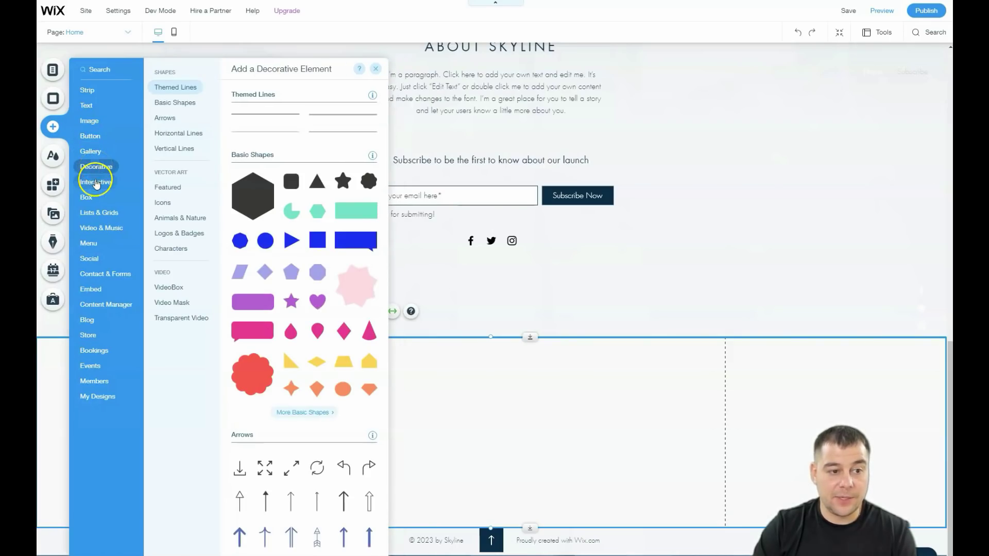
left_click(96, 183)
left_click(86, 198)
left_click(93, 215)
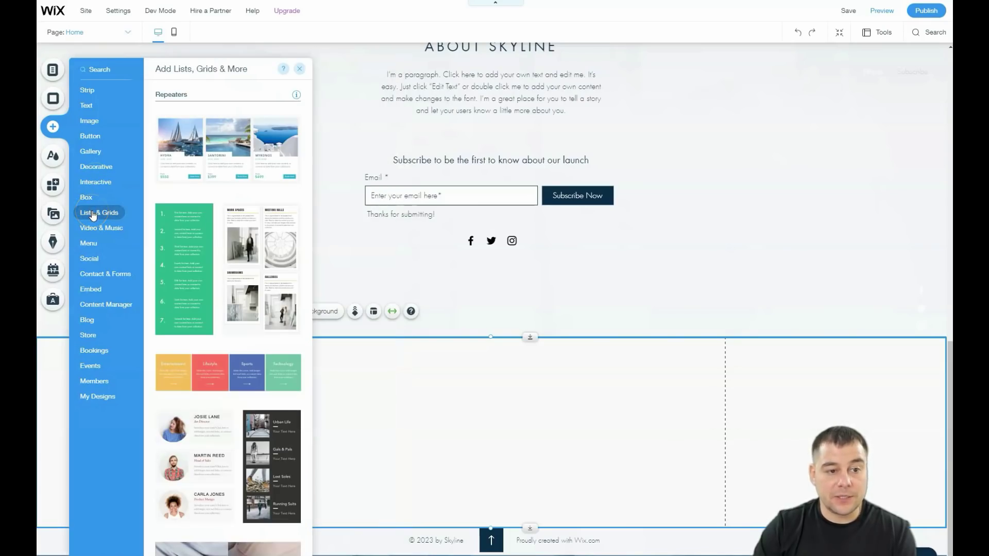
left_click(90, 121)
left_click(87, 107)
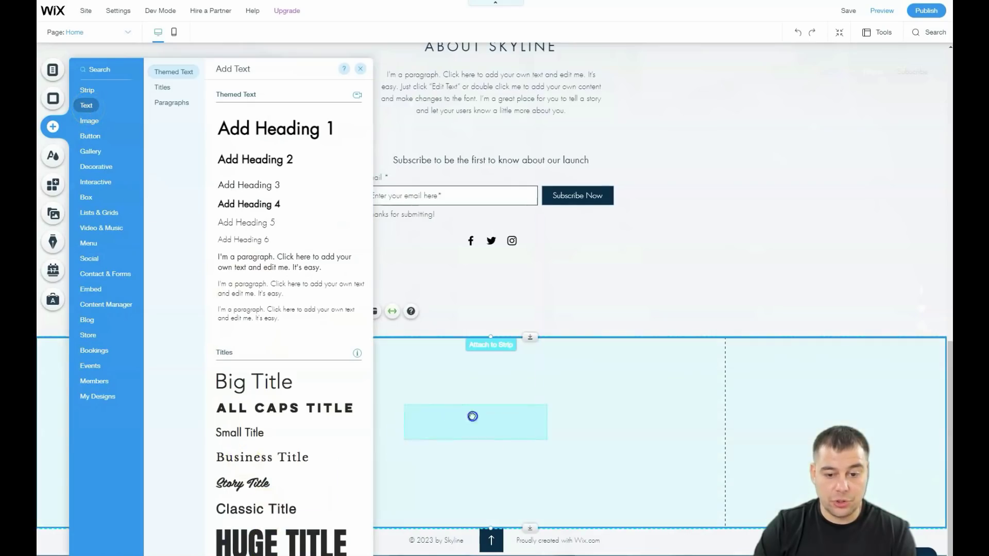
Step: Drop a HUGE TITLE text and a button into the new white strip
left_click_drag(483, 414, 491, 437)
left_click(53, 126)
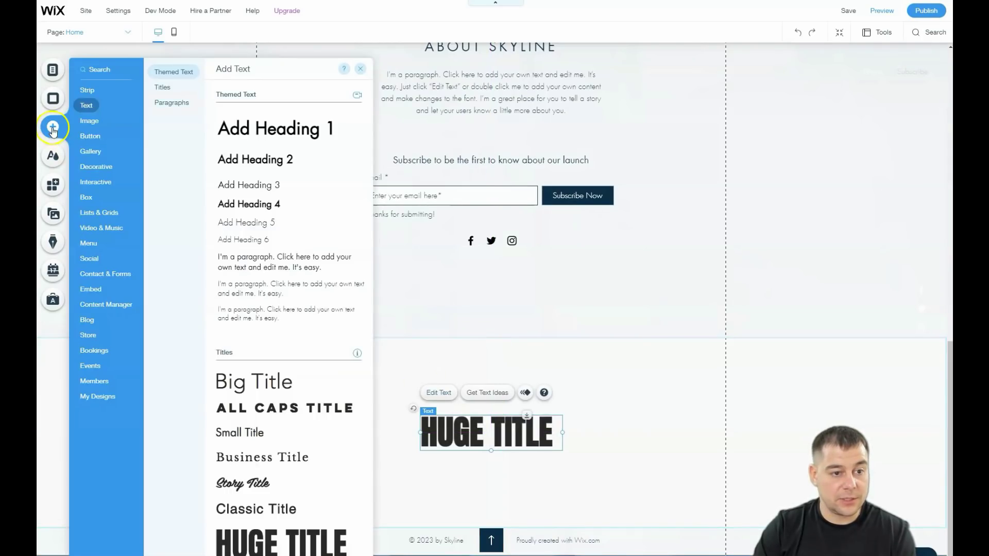
left_click(94, 139)
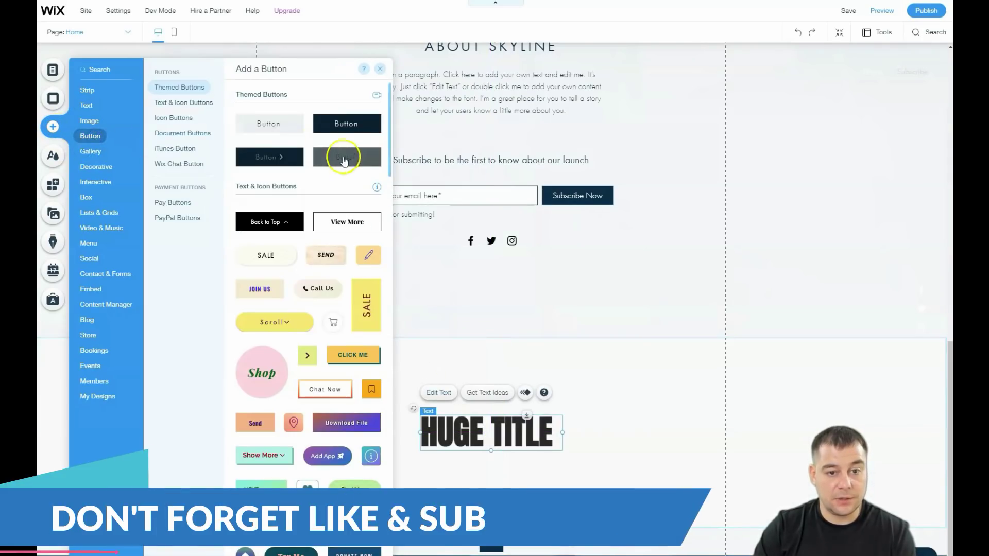
left_click_drag(346, 157, 543, 454)
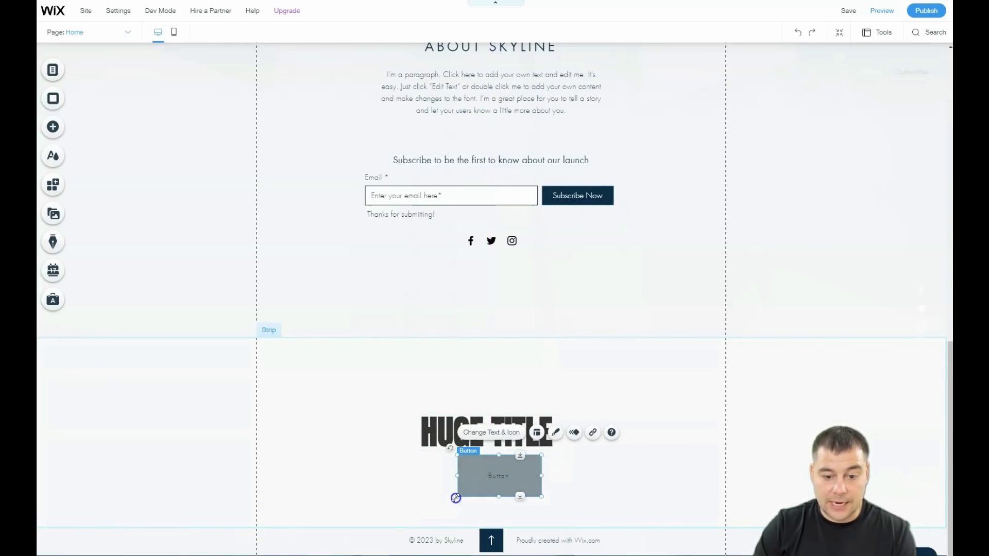
Step: Make the button bigger and wider, then move HUGE TITLE up above it
left_click_drag(456, 498, 422, 518)
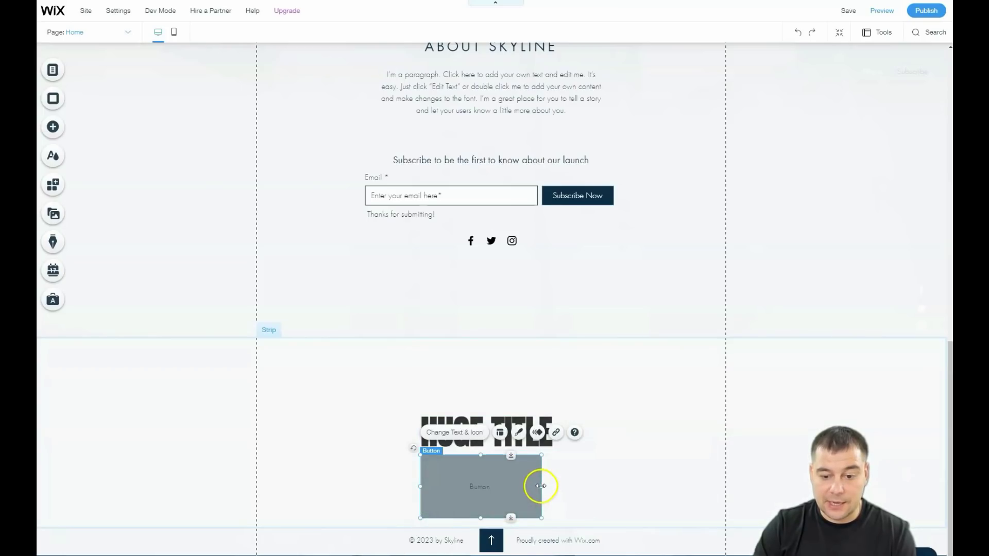
mouse_move(541, 485)
left_mouse_down()
mouse_move(561, 484)
mouse_move(553, 484)
left_mouse_up()
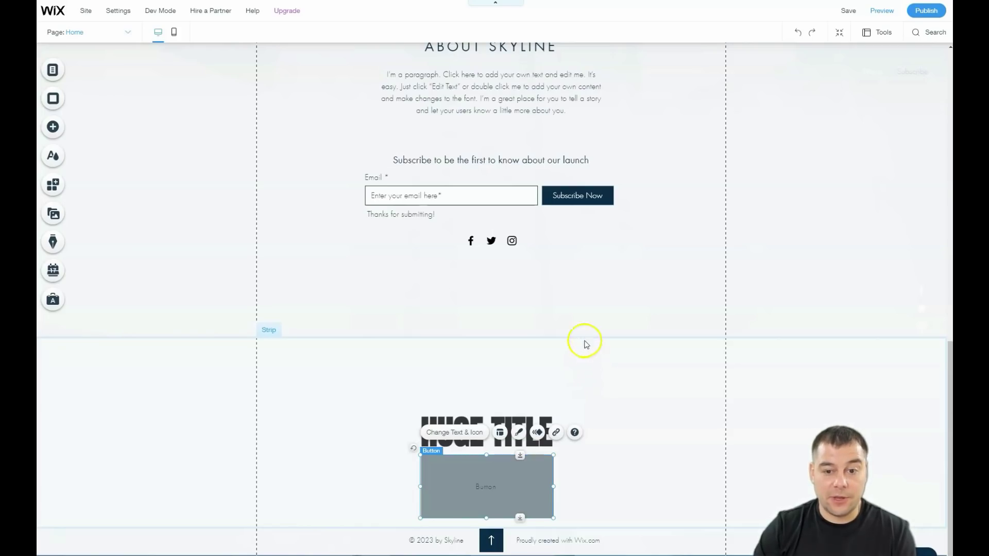
scroll(582, 337, "up", 5)
scroll(580, 332, "down", 5)
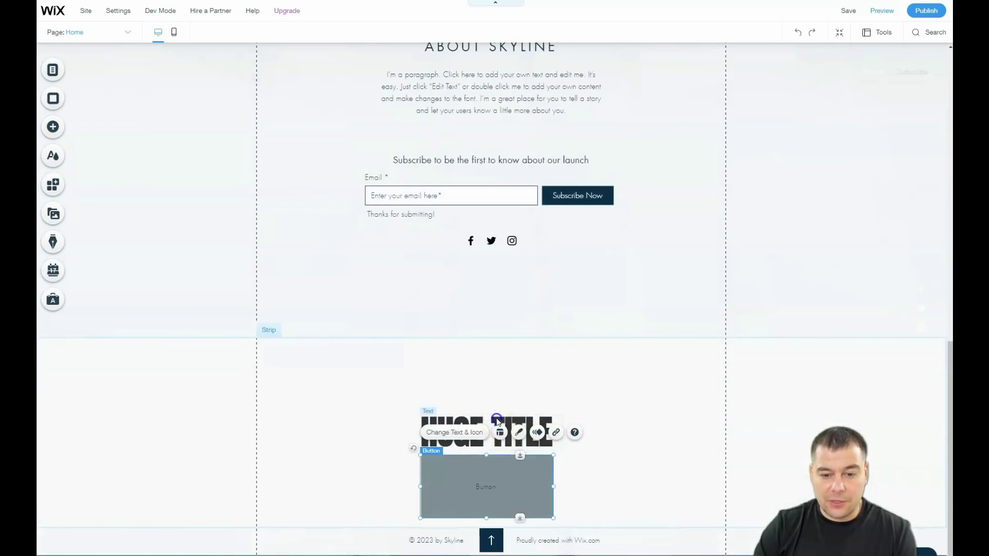
left_click_drag(497, 422, 495, 382)
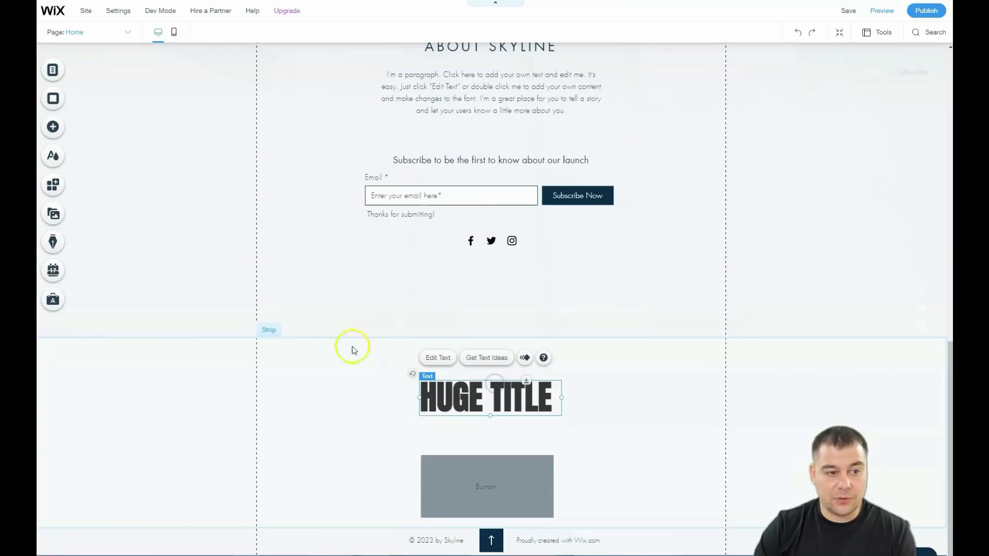
left_click(53, 127)
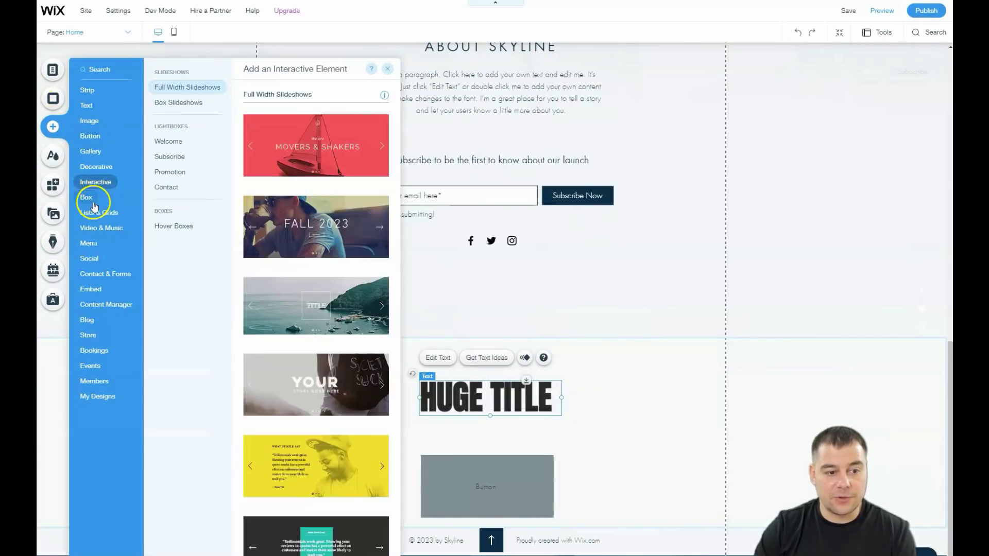
mouse_move(100, 307)
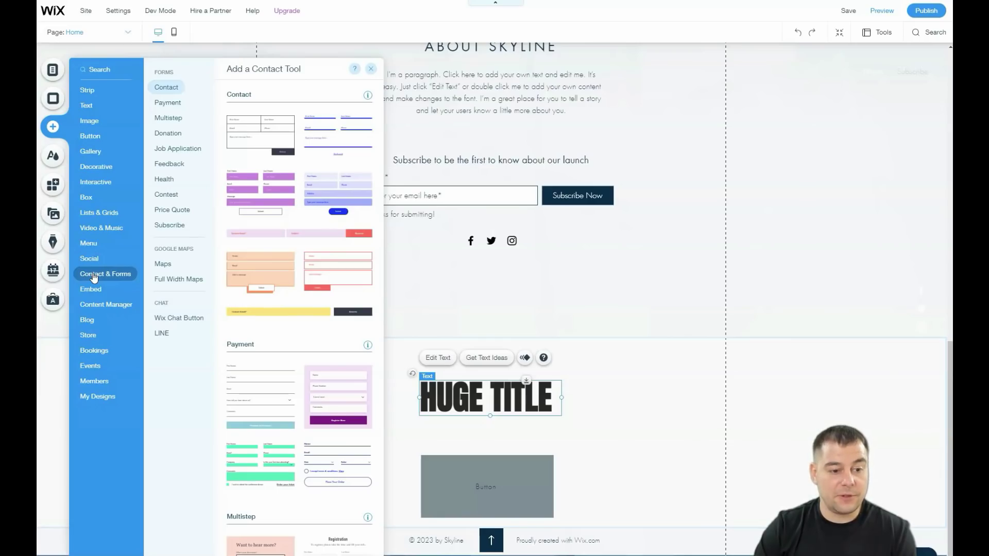
left_click(370, 71)
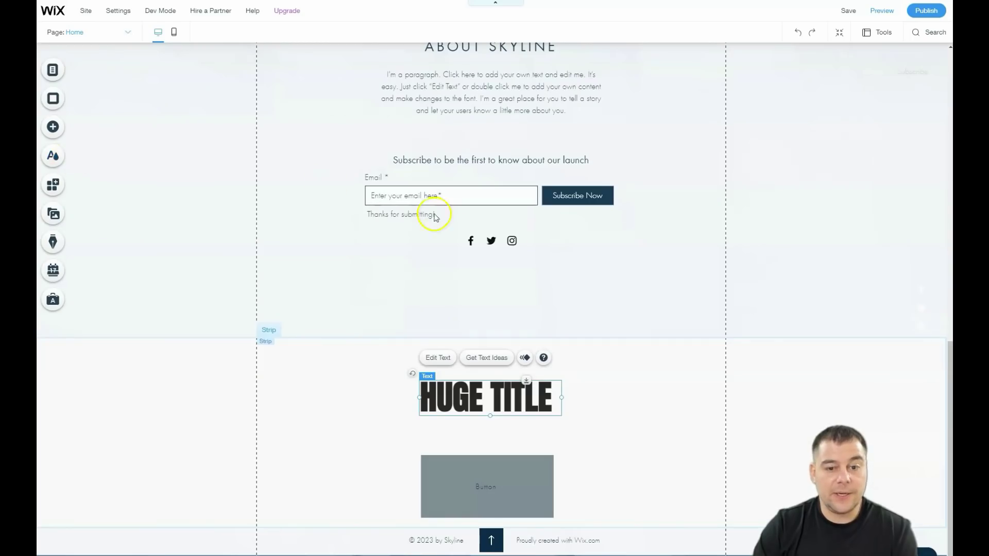
scroll(466, 249, "up", 2)
scroll(466, 250, "down", 2)
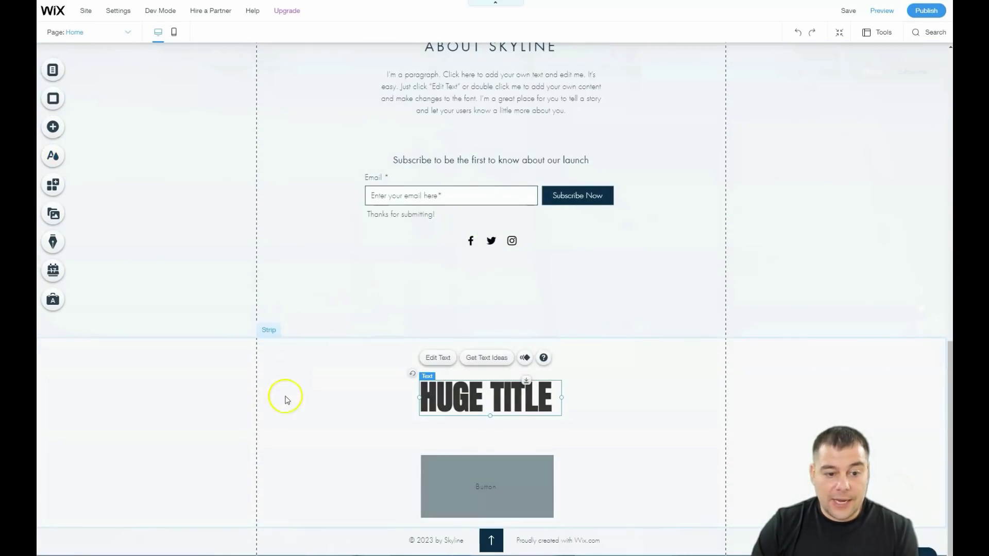
left_click(317, 384)
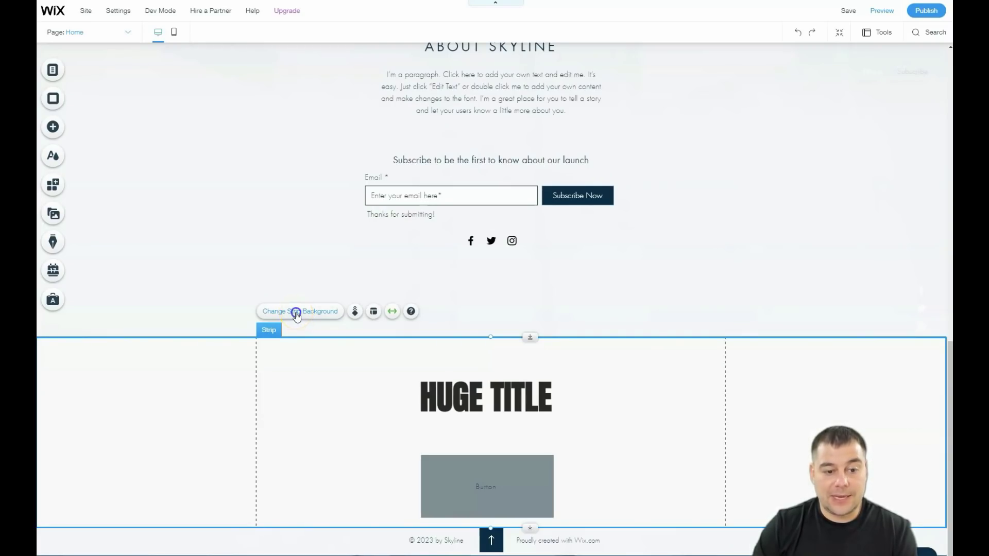
Step: Set the businessmen office photo as the bottom strip's background
left_click(296, 313)
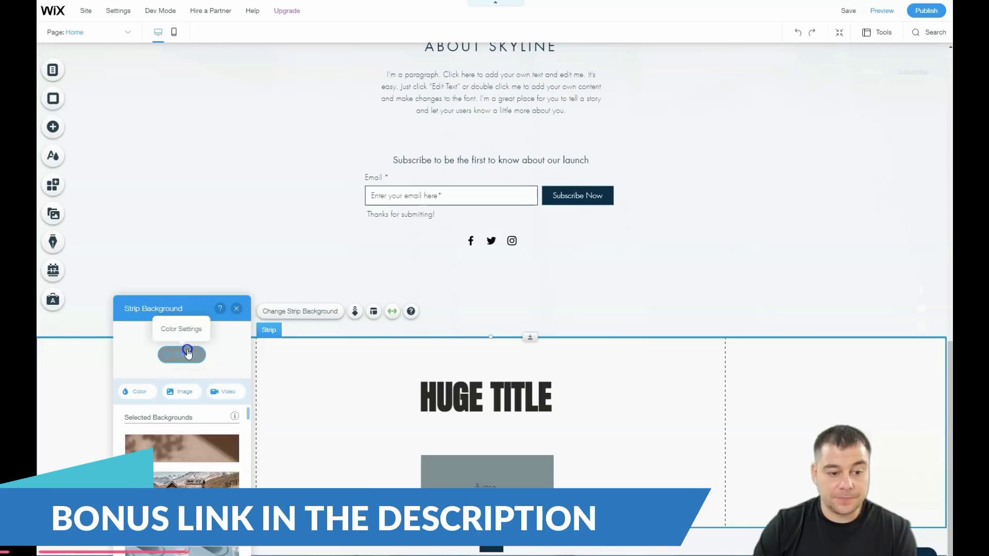
scroll(201, 446, "down", 5)
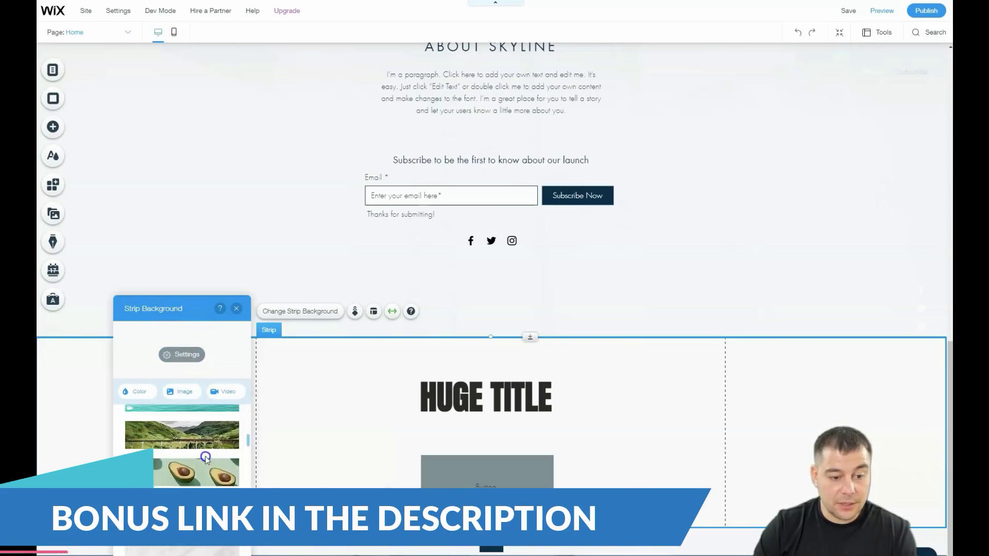
scroll(203, 456, "down", 5)
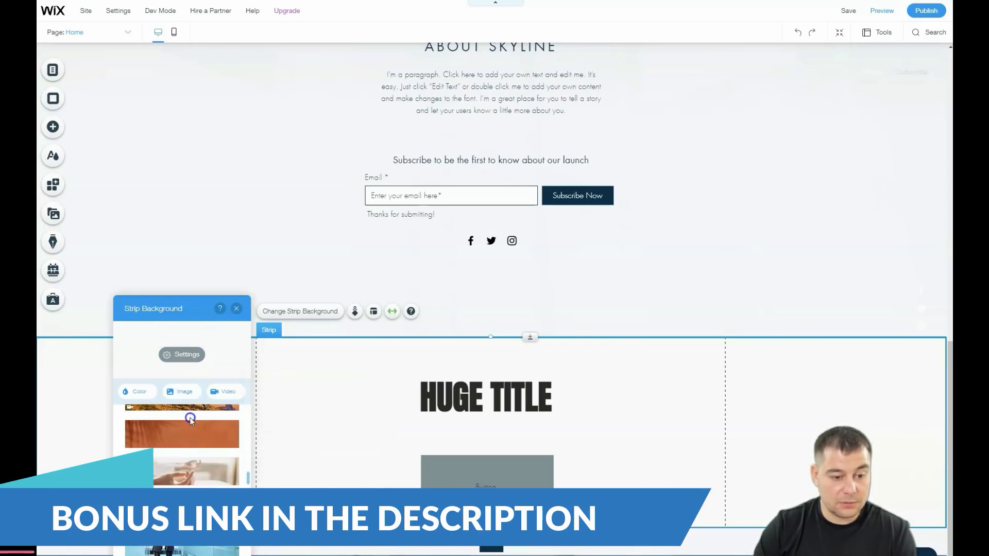
scroll(190, 419, "down", 3)
left_click(189, 454)
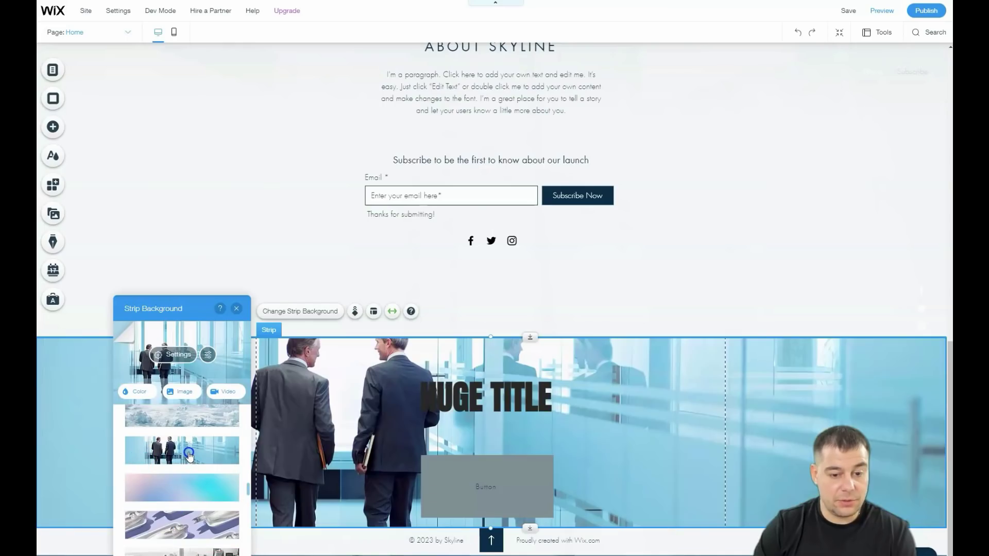
Step: Fade the strip's background image to about 26% opacity
left_click(177, 359)
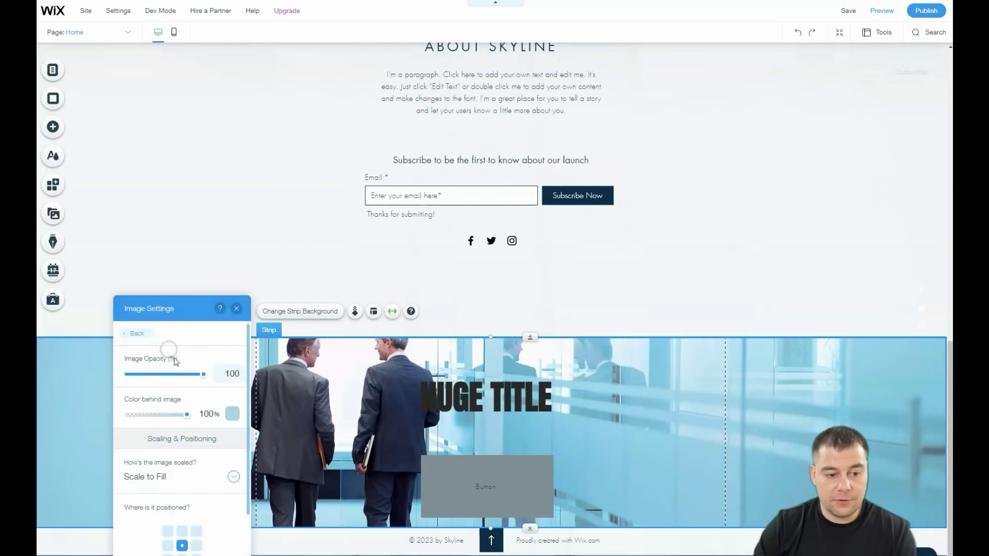
left_click_drag(201, 375, 149, 377)
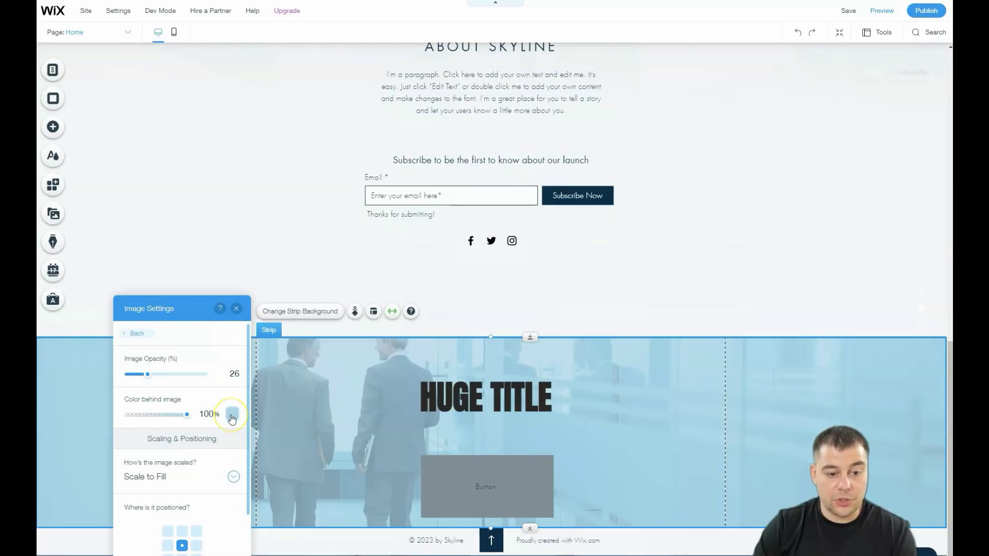
scroll(381, 379, "up", 10)
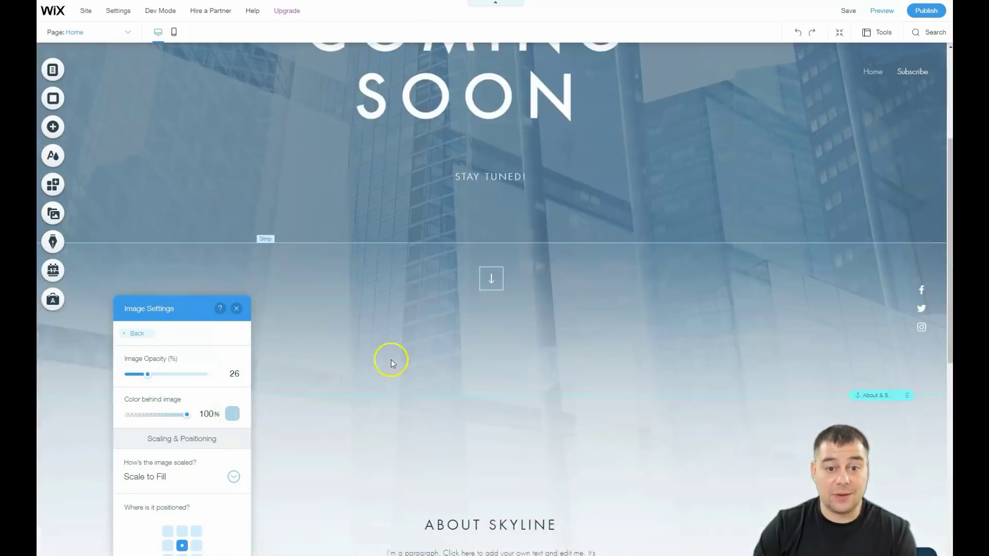
scroll(620, 360, "down", 10)
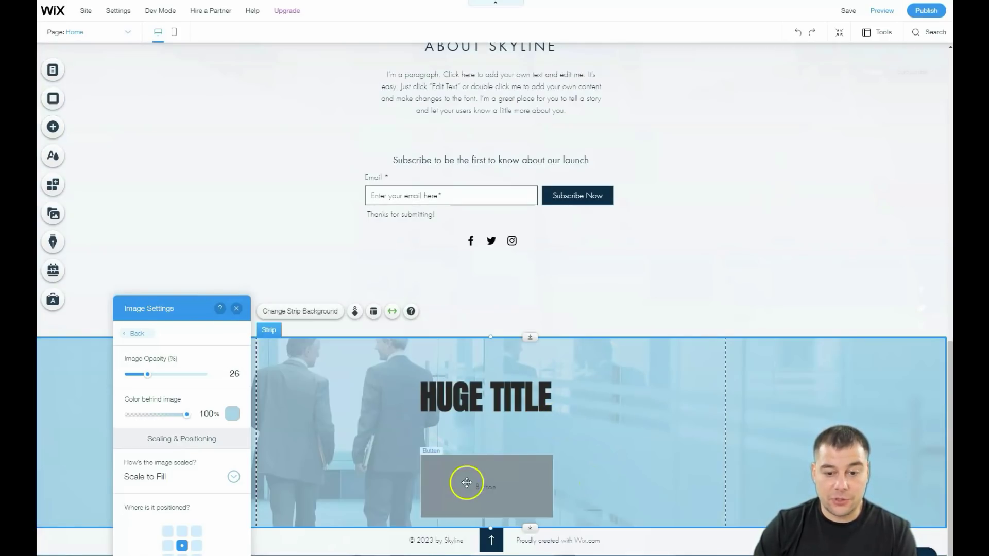
mouse_move(492, 337)
left_mouse_down()
mouse_move(495, 287)
mouse_move(499, 336)
left_mouse_up()
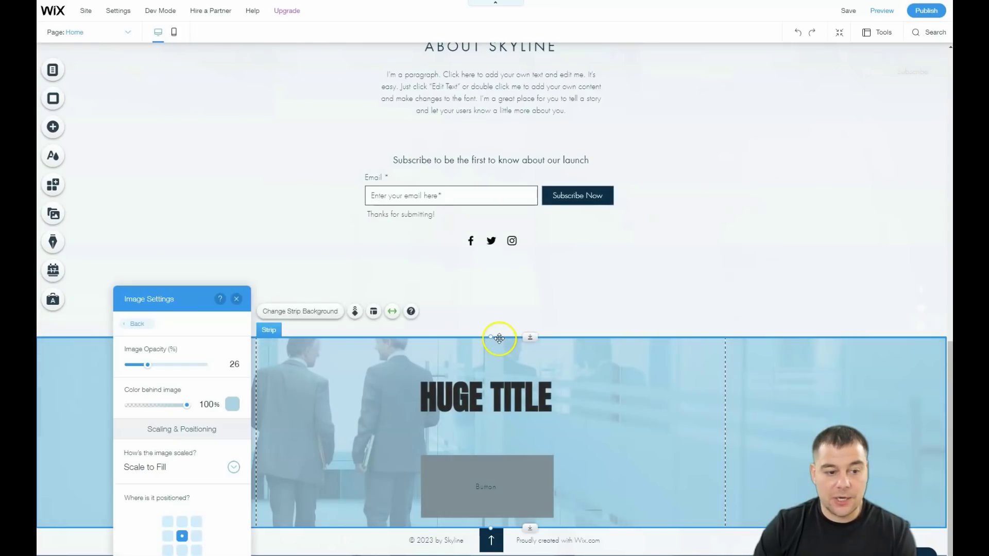
Step: Apply the grey featured colour theme so the button and footer turn dark grey
left_click(236, 299)
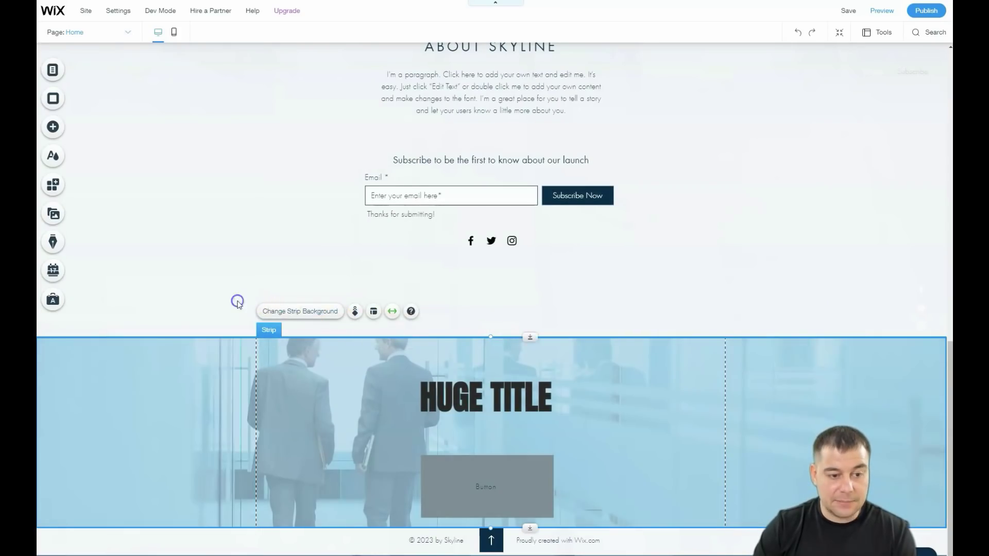
left_click(53, 157)
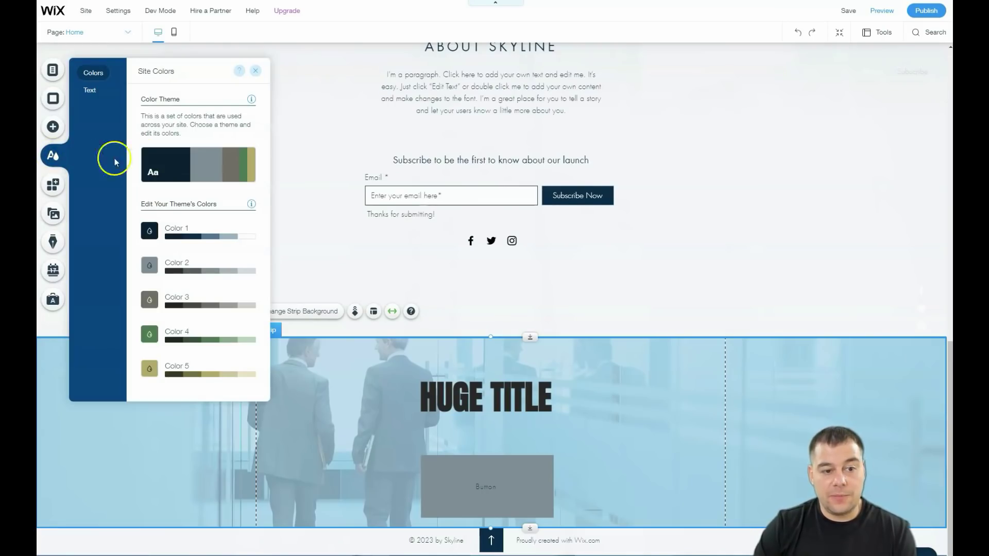
left_click(186, 166)
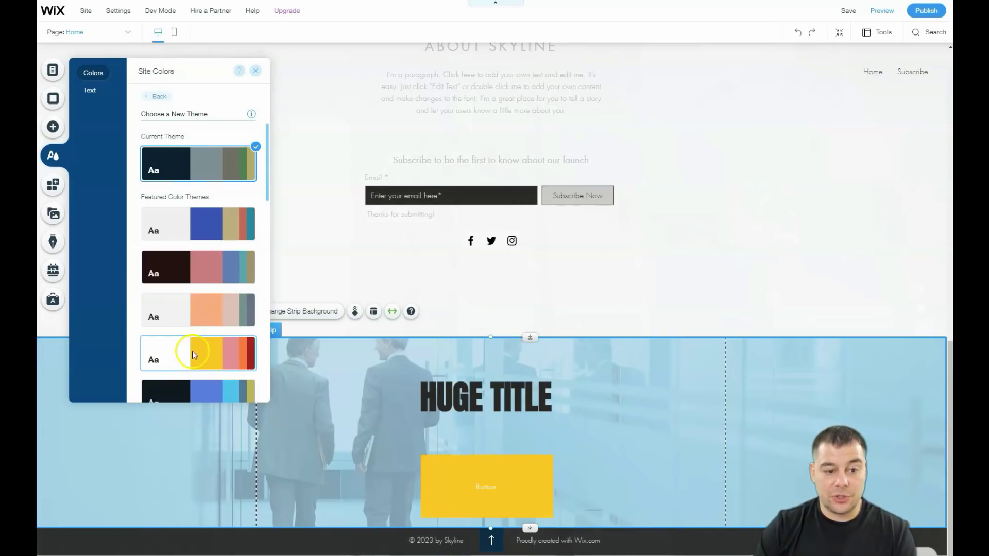
scroll(192, 352, "down", 1)
scroll(193, 351, "down", 4)
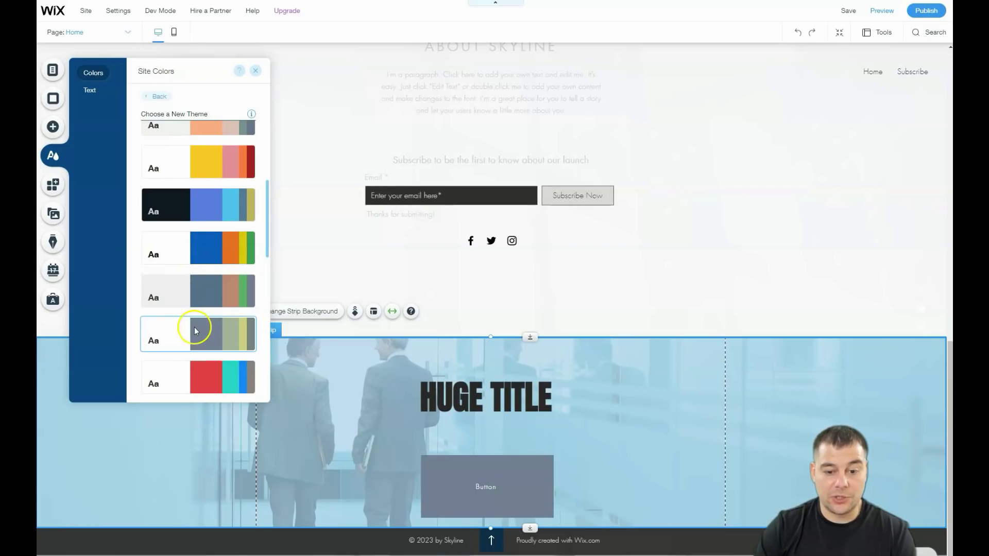
scroll(193, 368, "down", 4)
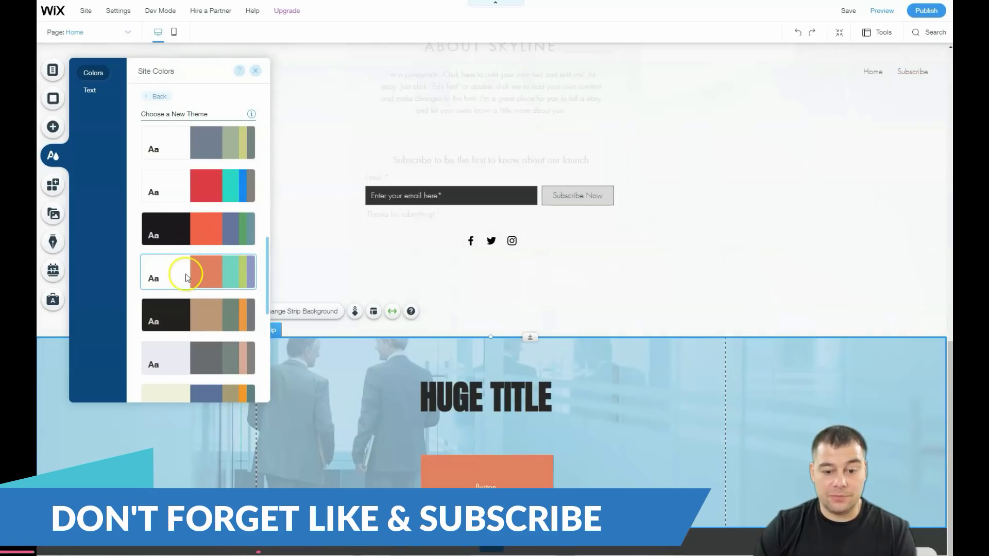
left_click(195, 357)
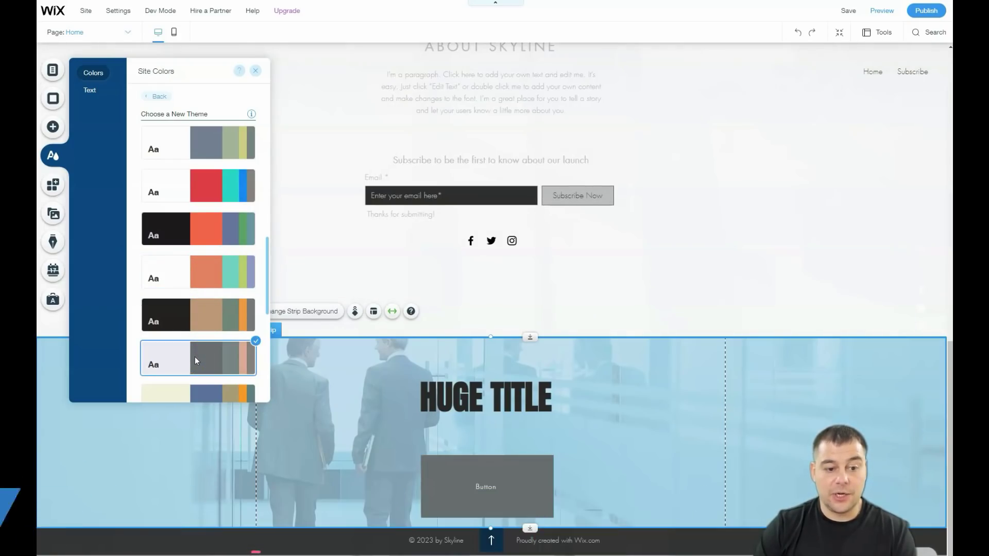
left_click(255, 74)
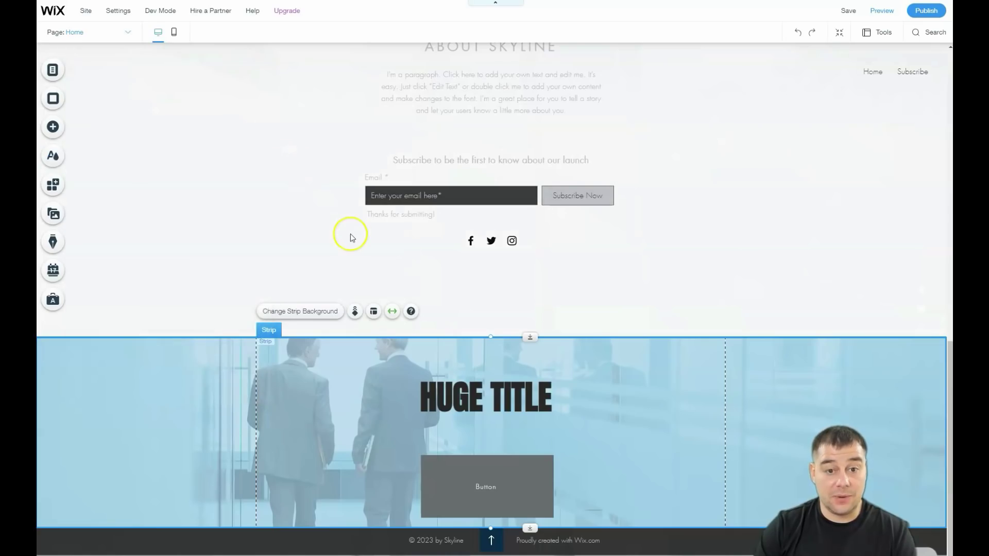
scroll(350, 236, "up", 8)
scroll(350, 234, "up", 5)
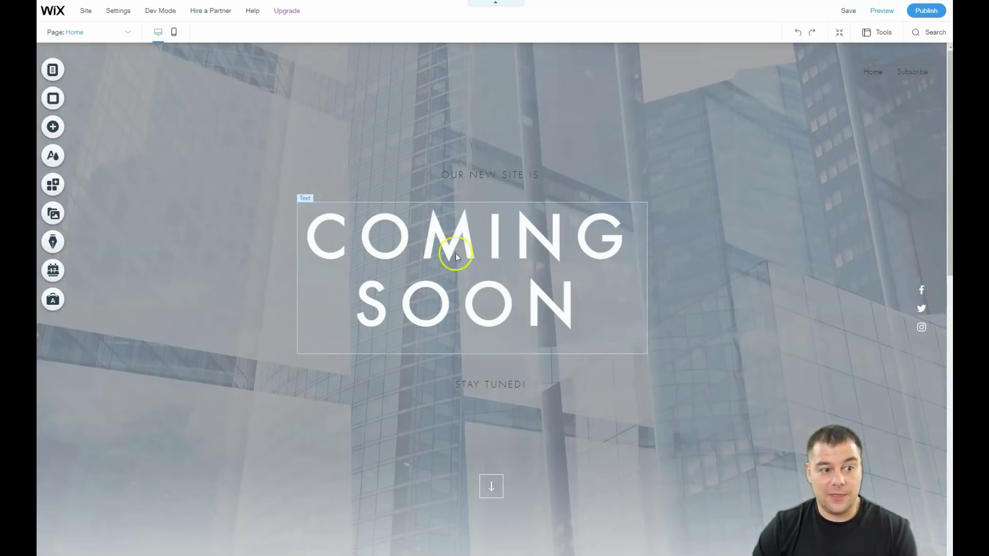
Step: Open the App Market and show the Marketing category apps
left_click(51, 187)
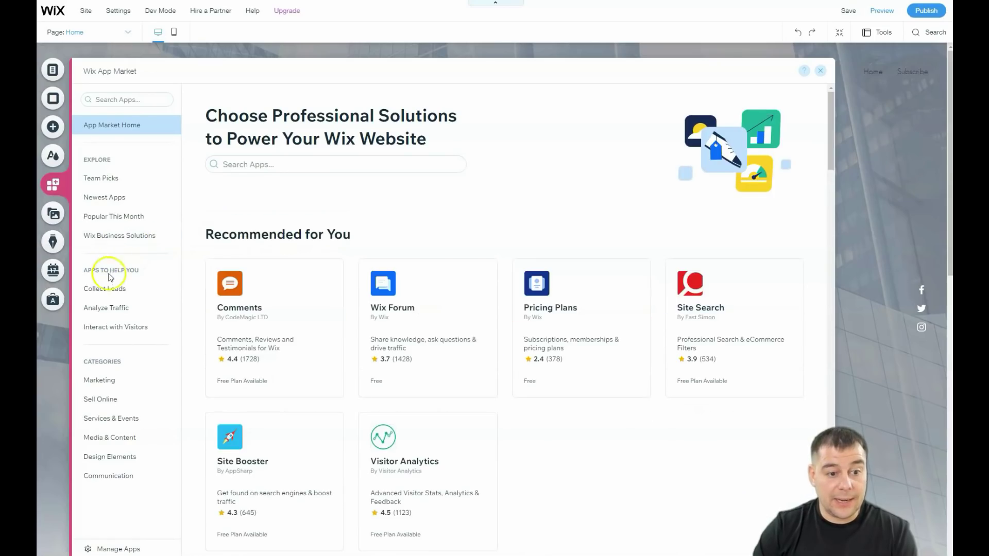
scroll(547, 319, "down", 6)
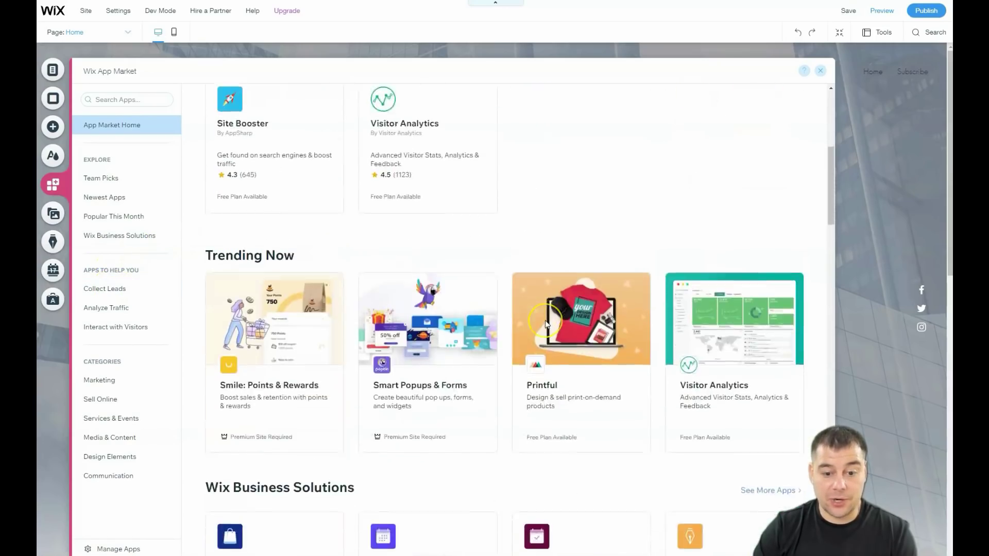
scroll(547, 324, "down", 7)
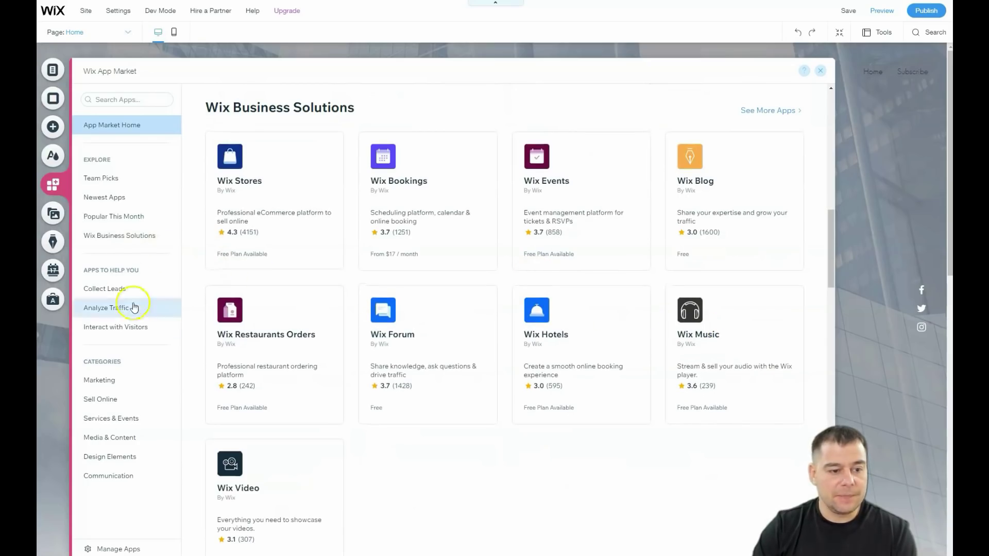
left_click(103, 380)
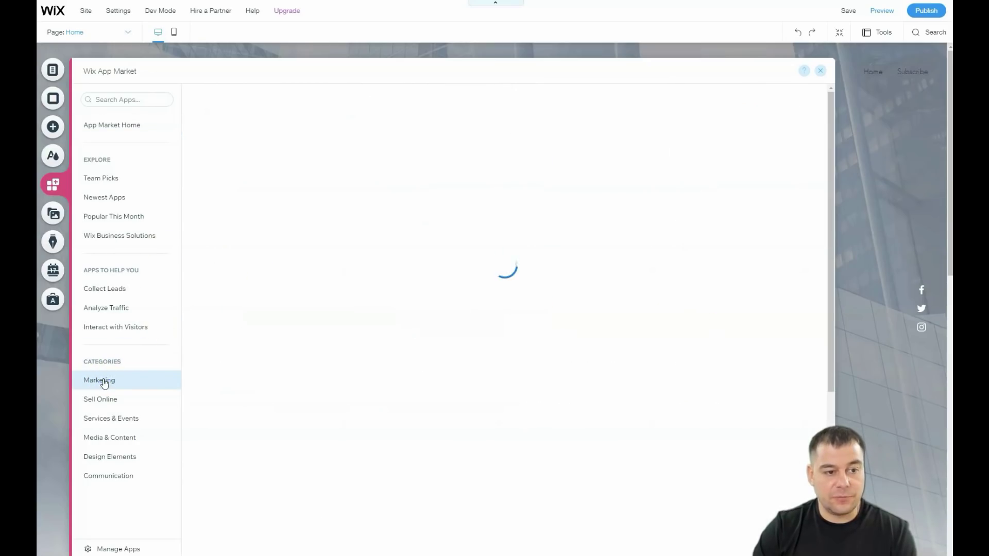
scroll(486, 345, "down", 5)
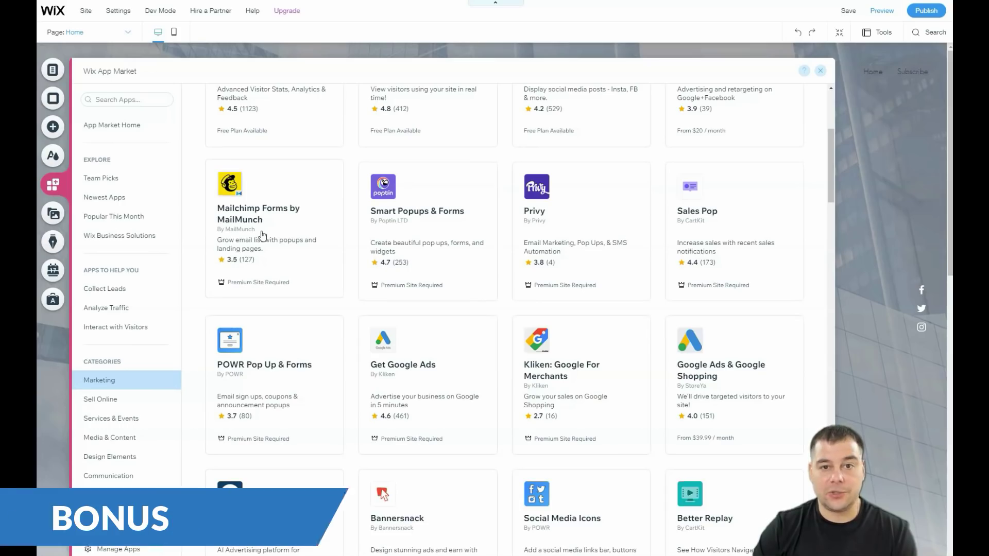
Step: Scroll through the Marketing apps, then close the App Market
left_click(249, 244)
scroll(248, 243, "down", 2)
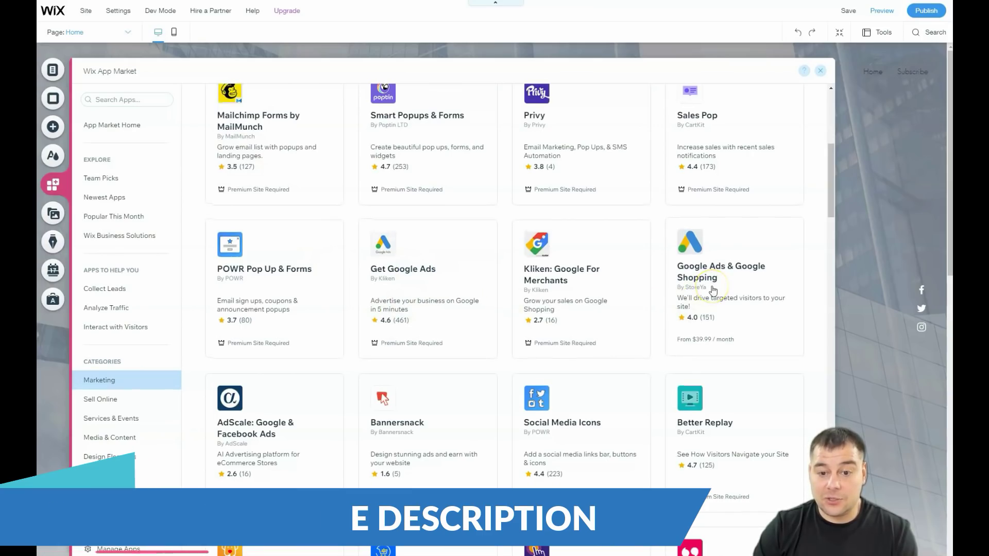
scroll(670, 278, "down", 8)
scroll(509, 262, "down", 1)
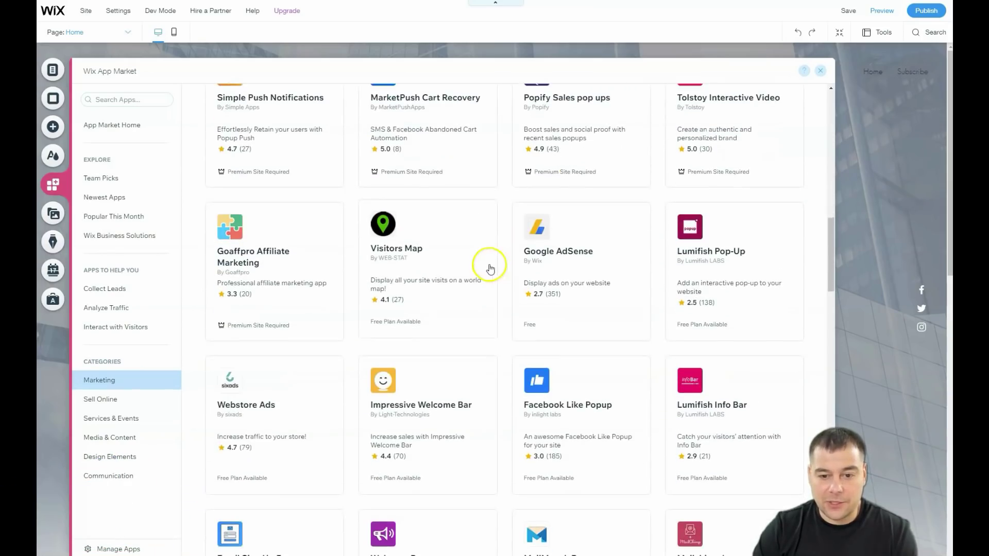
scroll(458, 261, "down", 3)
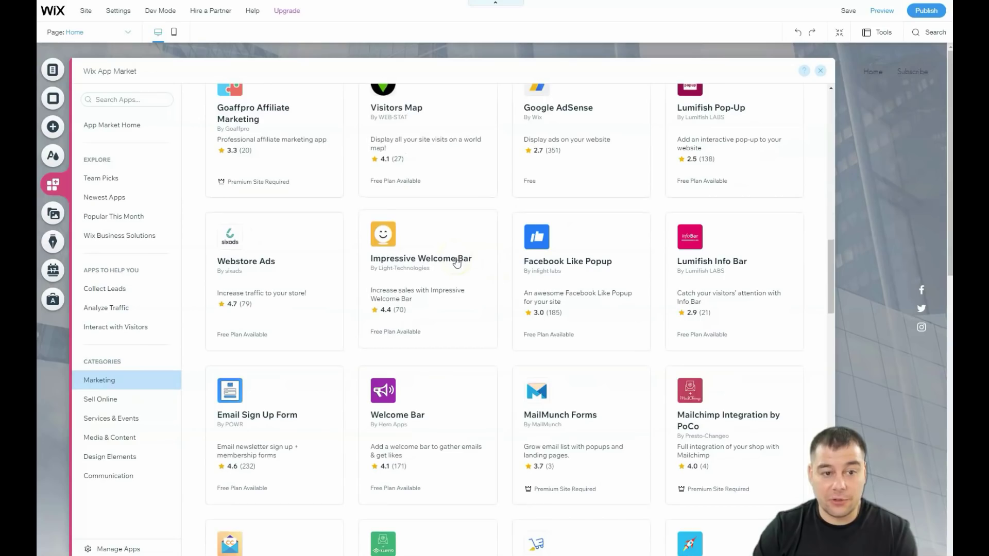
scroll(457, 263, "down", 4)
scroll(457, 263, "down", 11)
scroll(457, 263, "down", 1)
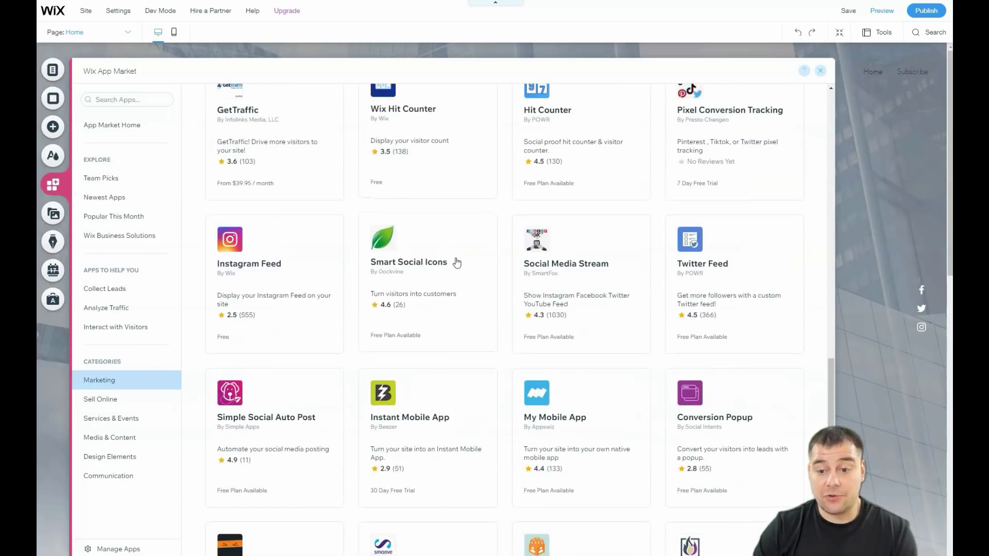
left_click(733, 273)
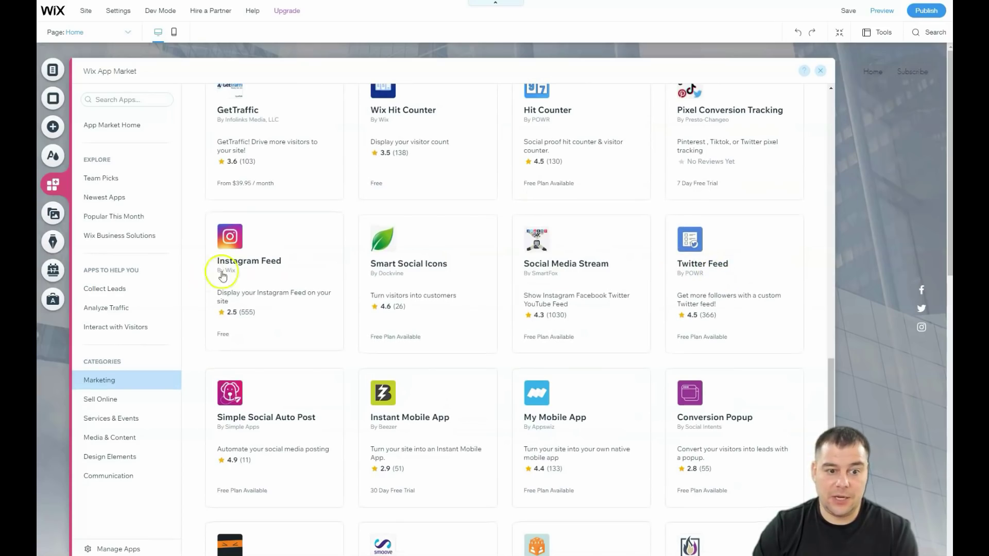
scroll(294, 279, "down", 10)
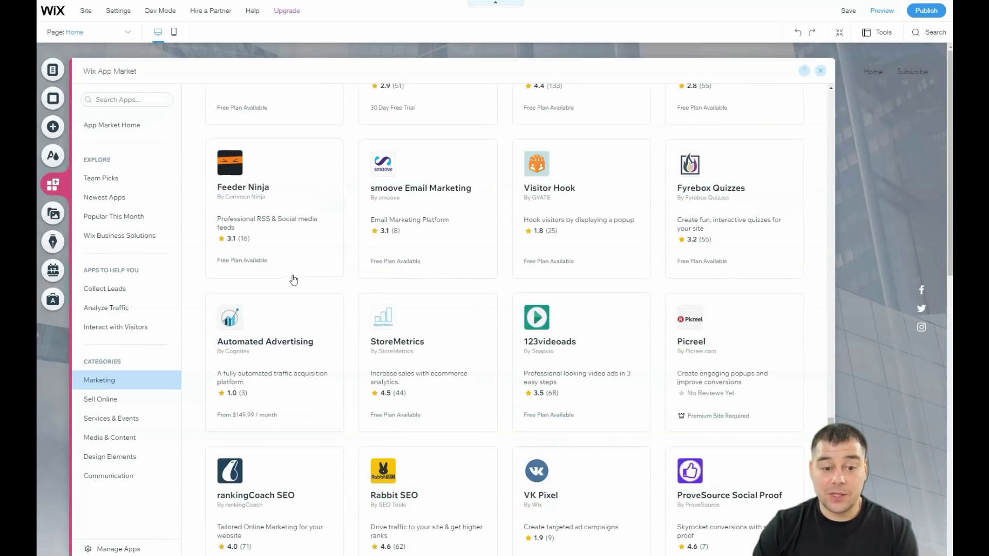
scroll(294, 280, "down", 5)
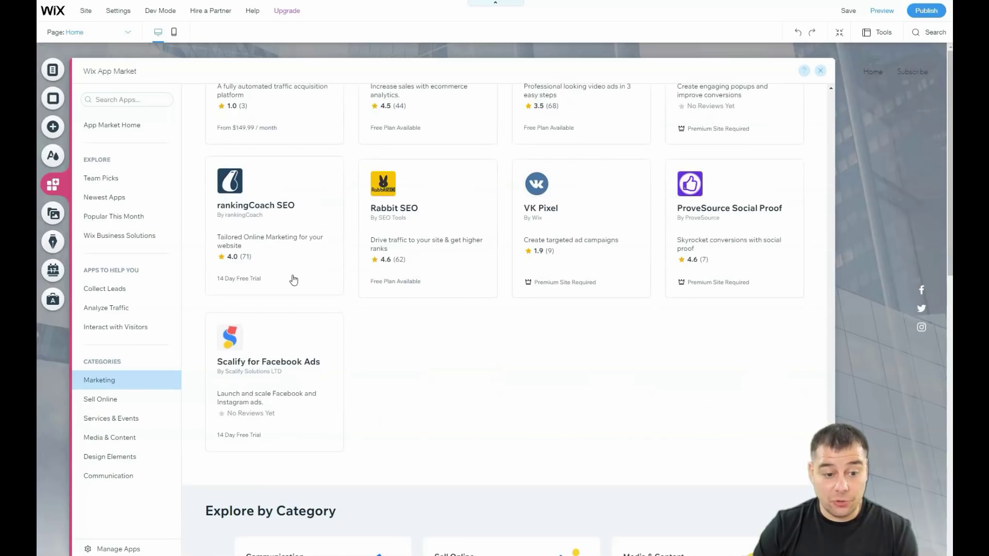
left_click(822, 75)
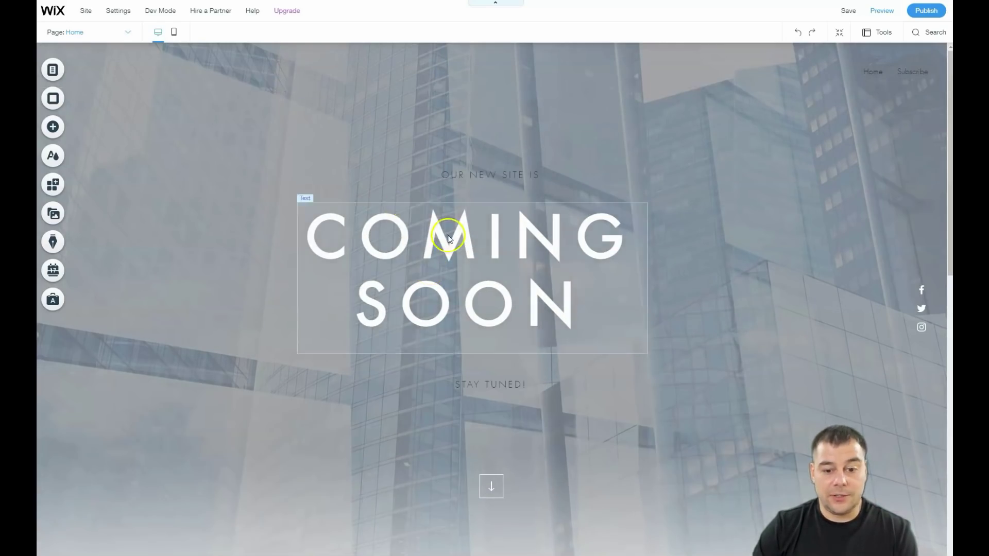
scroll(441, 224, "down", 10)
scroll(442, 227, "down", 3)
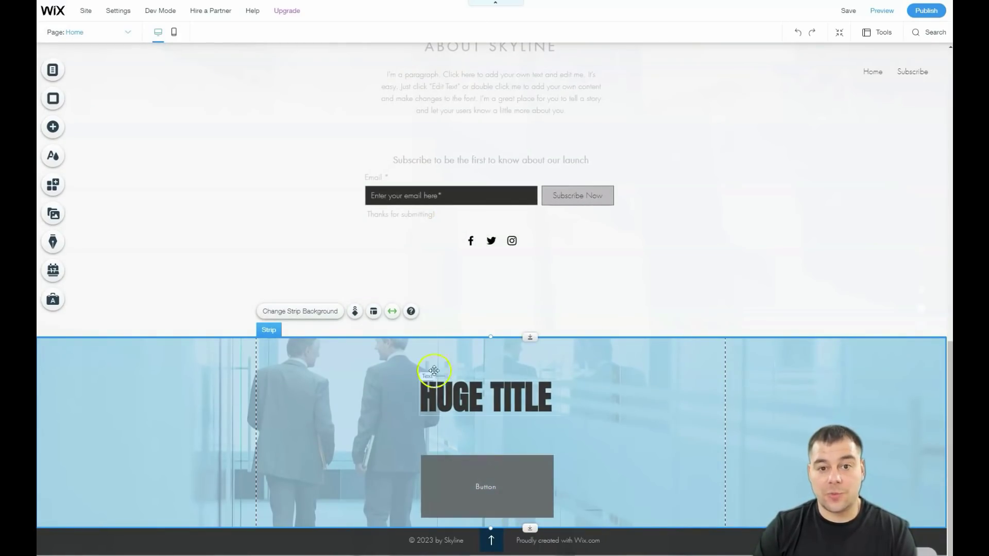
scroll(415, 302, "up", 5)
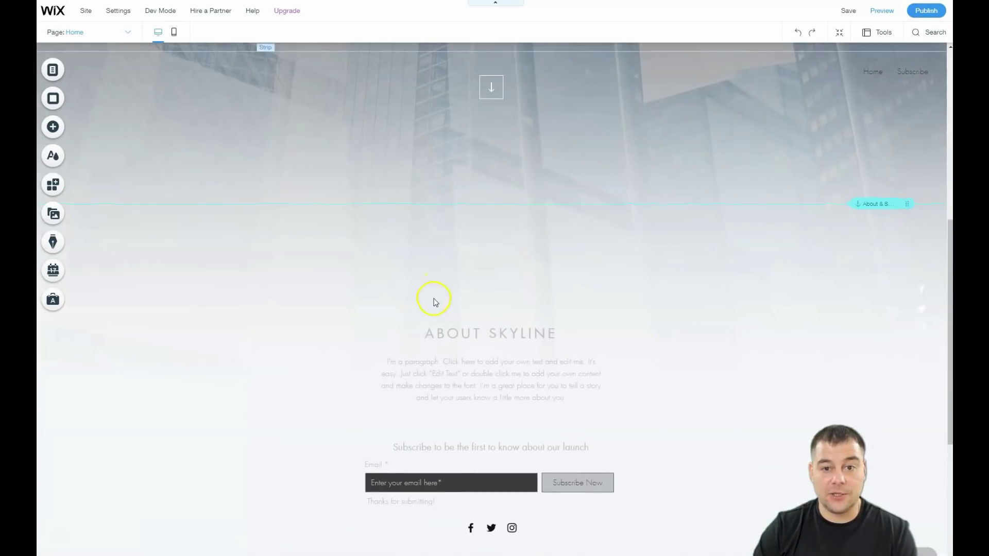
scroll(434, 299, "up", 8)
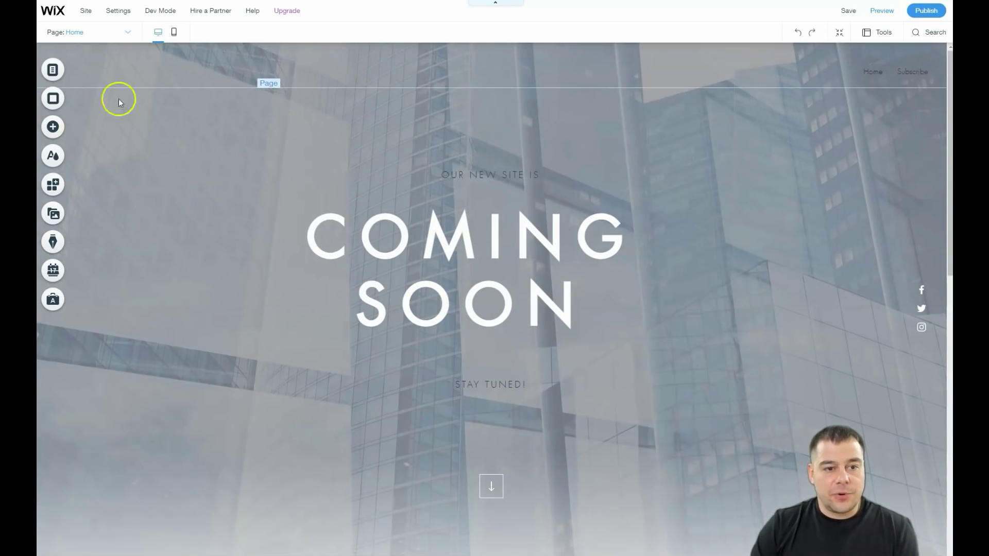
Step: Preview the coloured header designs, keeping the transparent No Color header
left_click(324, 69)
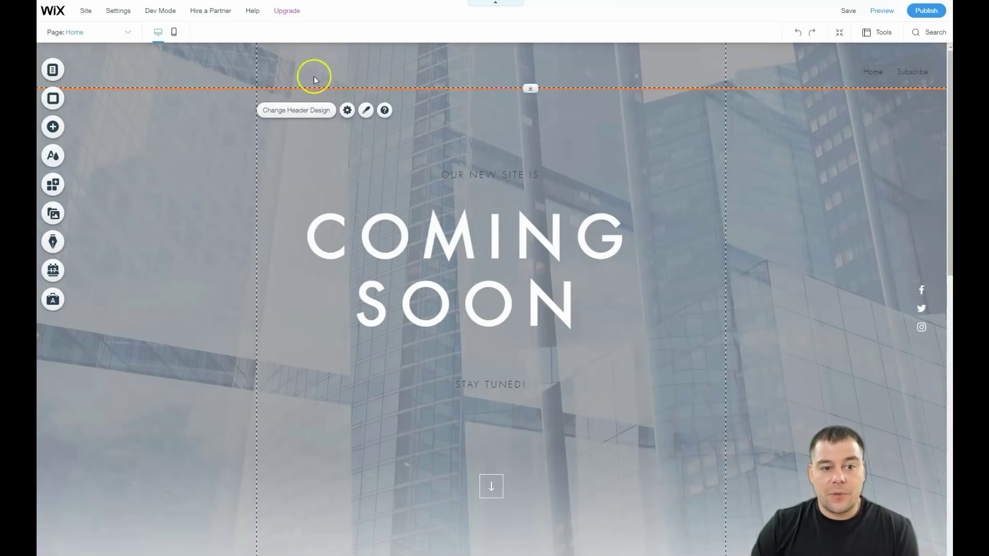
left_click(302, 116)
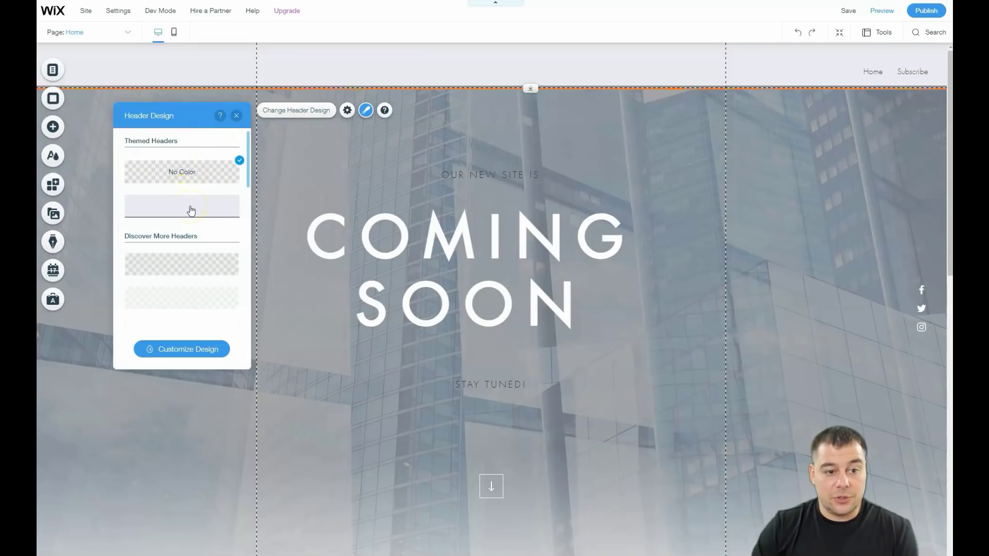
scroll(187, 273, "down", 3)
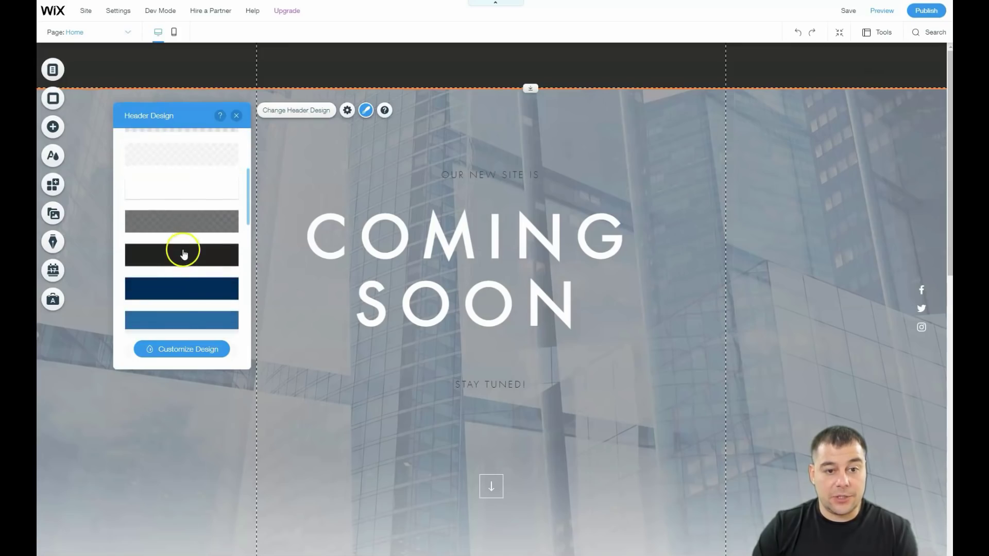
scroll(179, 276, "down", 2)
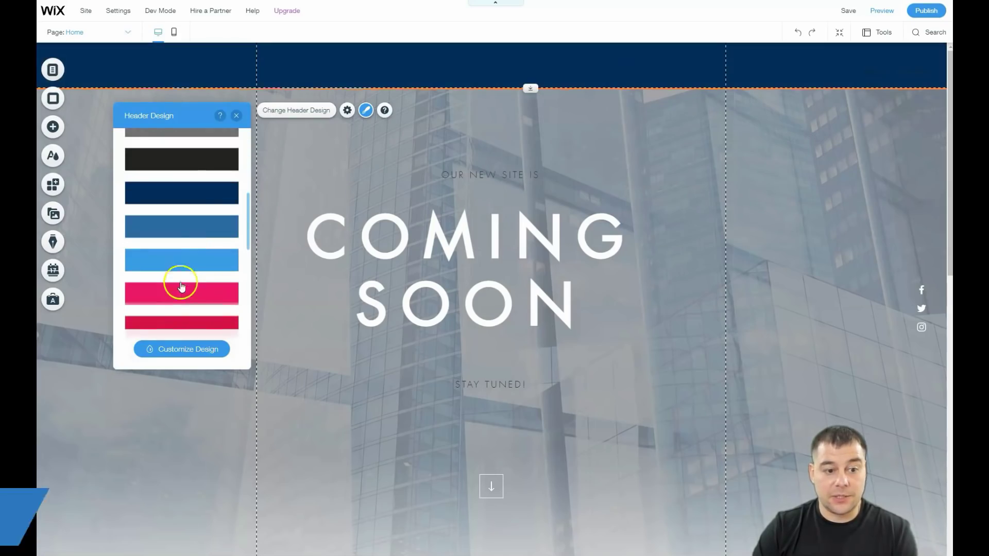
scroll(179, 274, "down", 3)
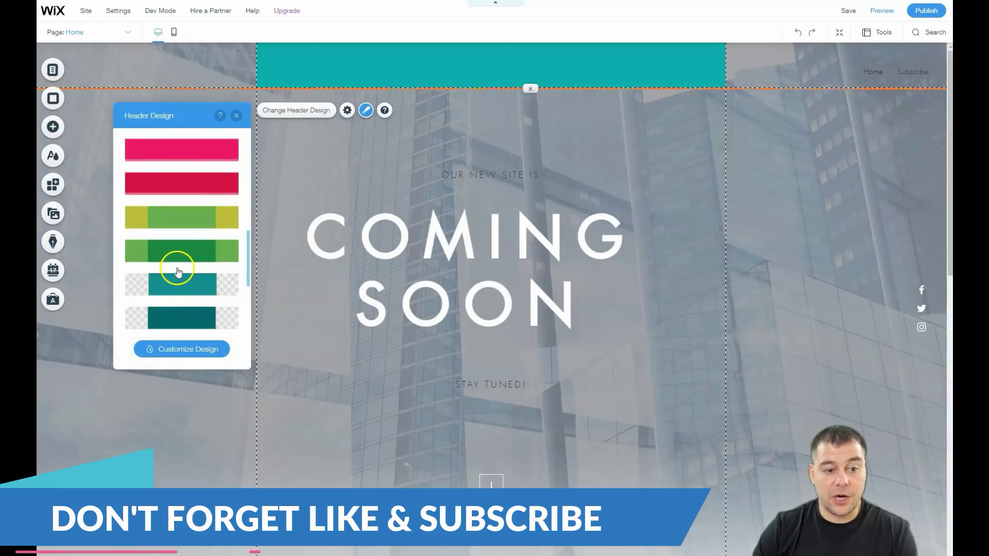
scroll(176, 257, "up", 10)
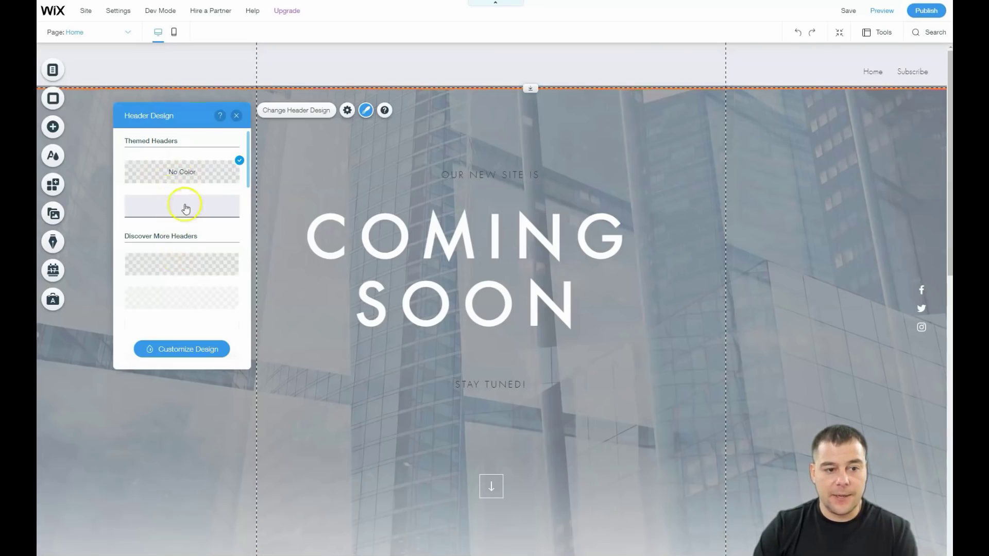
Step: Close Header Design and scroll down the page to review it, then back up
left_click(236, 116)
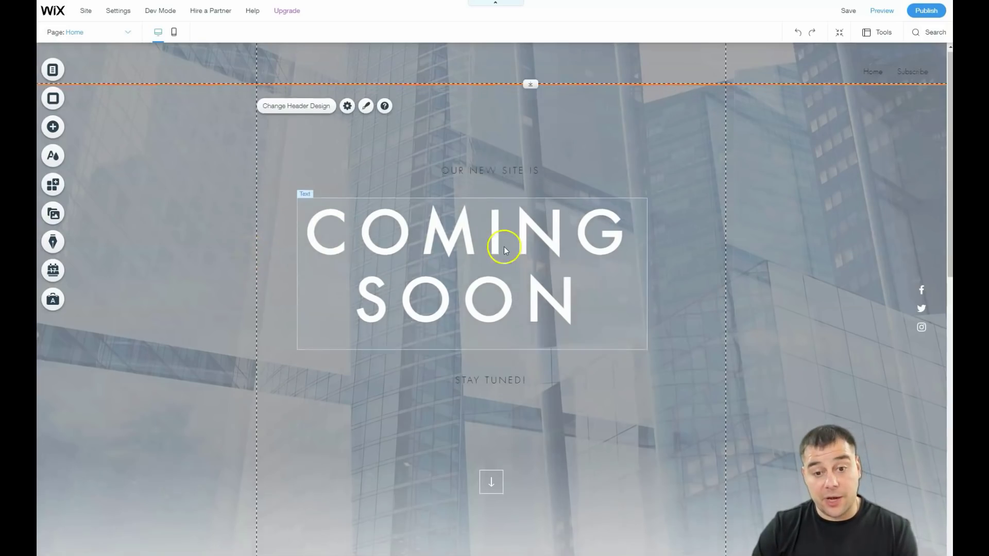
scroll(504, 246, "down", 3)
scroll(504, 246, "down", 6)
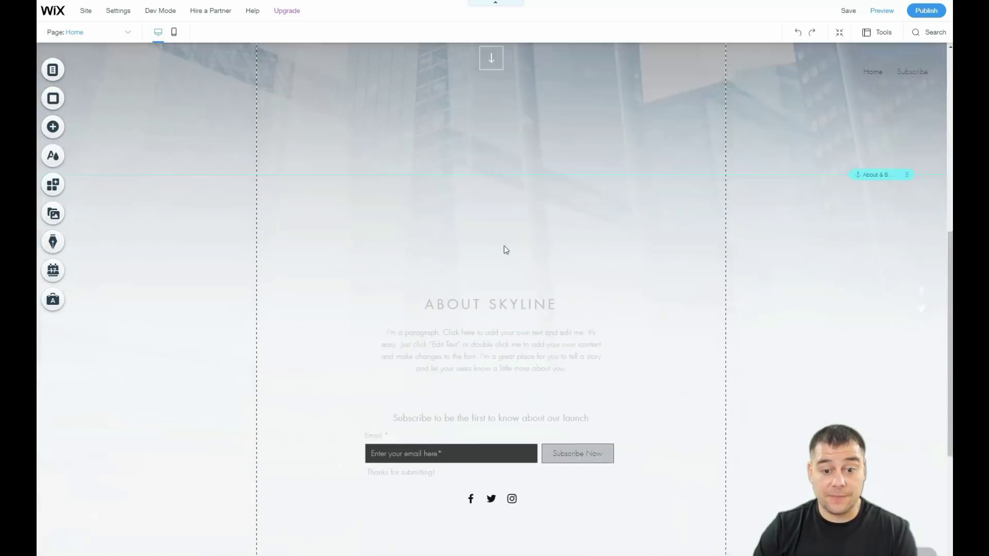
scroll(504, 250, "down", 4)
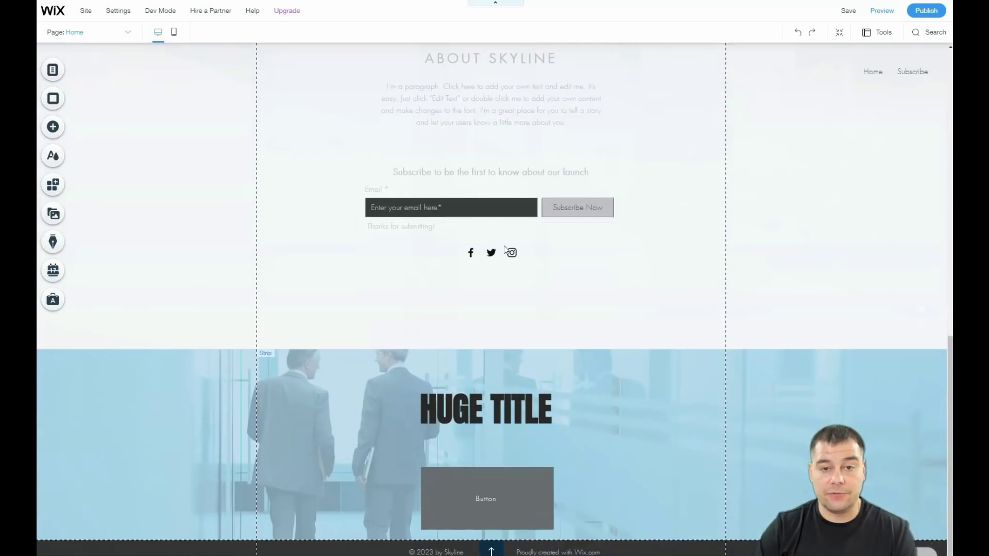
left_click(469, 285)
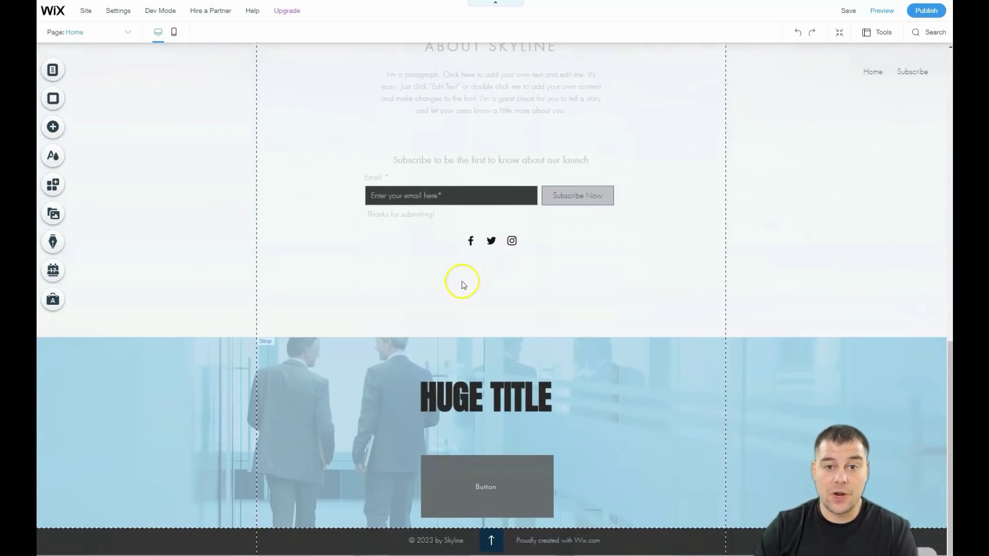
scroll(469, 283, "up", 10)
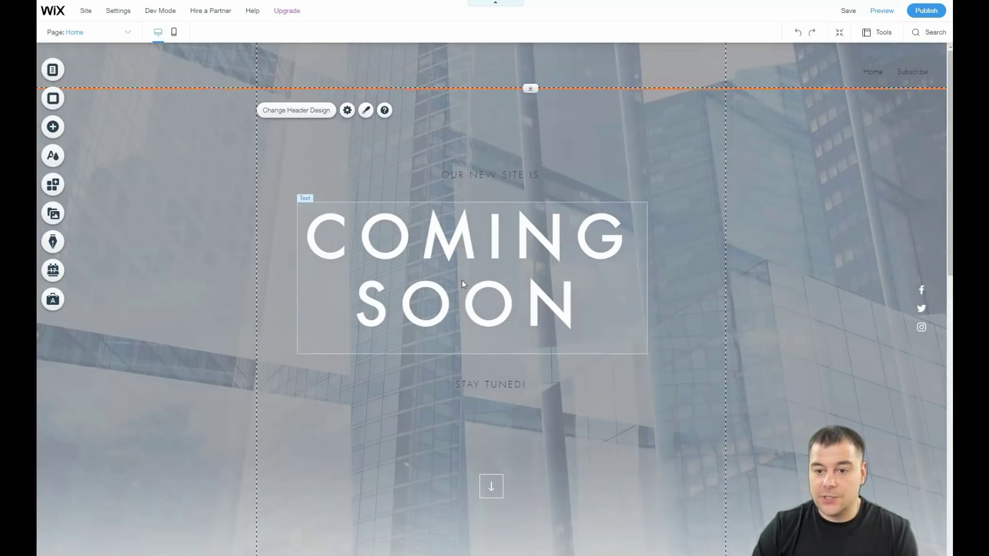
left_click(465, 268)
left_click(469, 152)
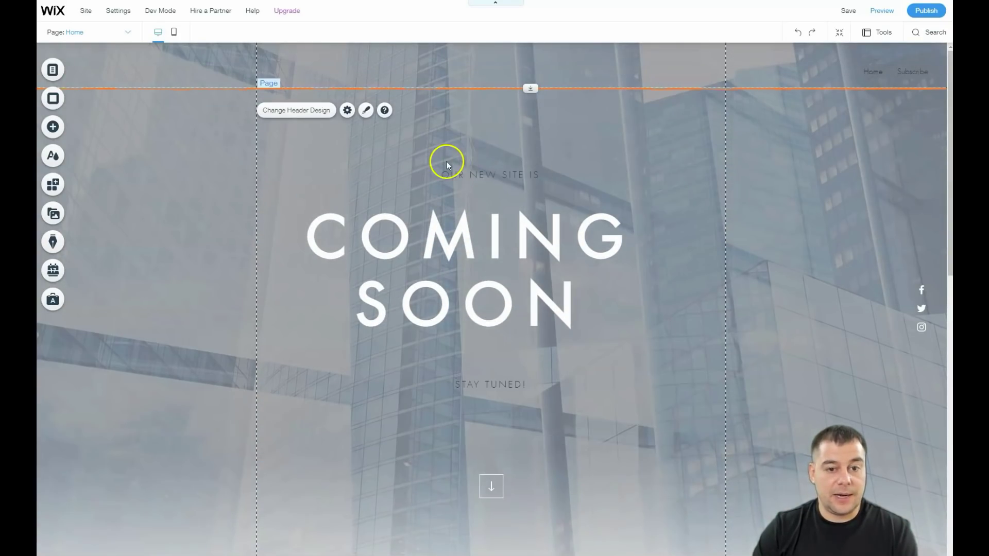